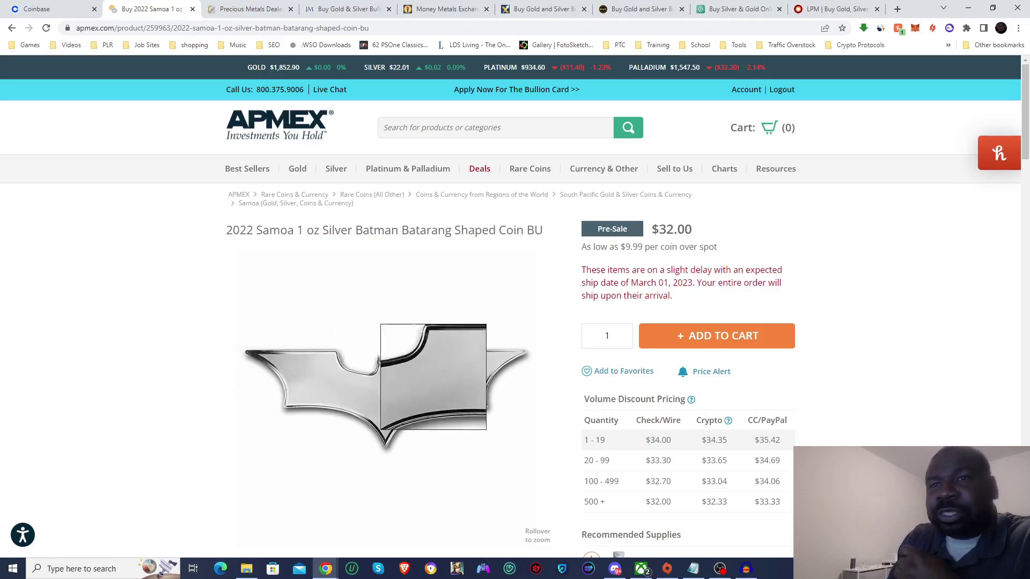
pyautogui.scroll(-4, 194, 373)
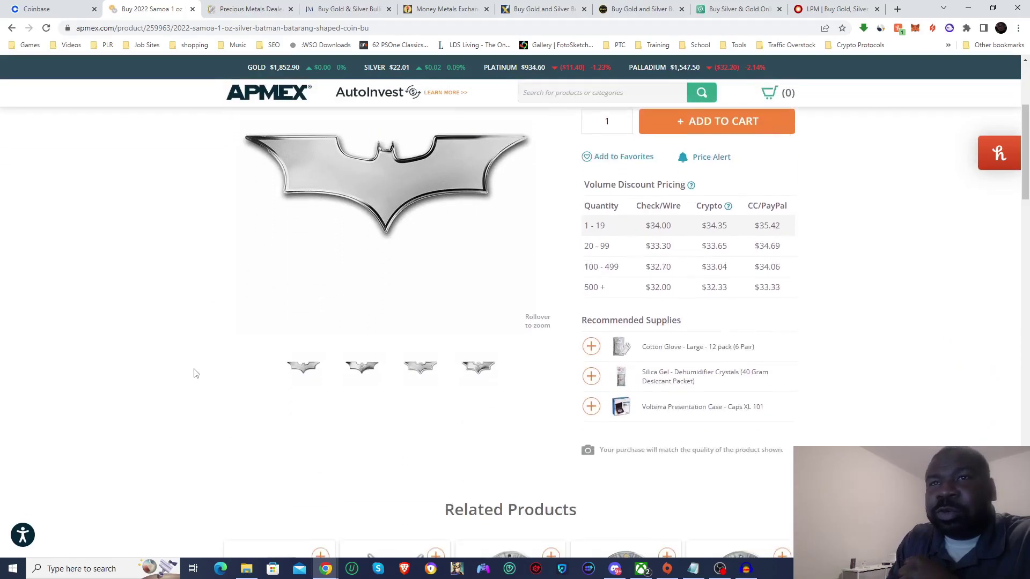
pyautogui.scroll(1, 194, 373)
pyautogui.click(366, 423)
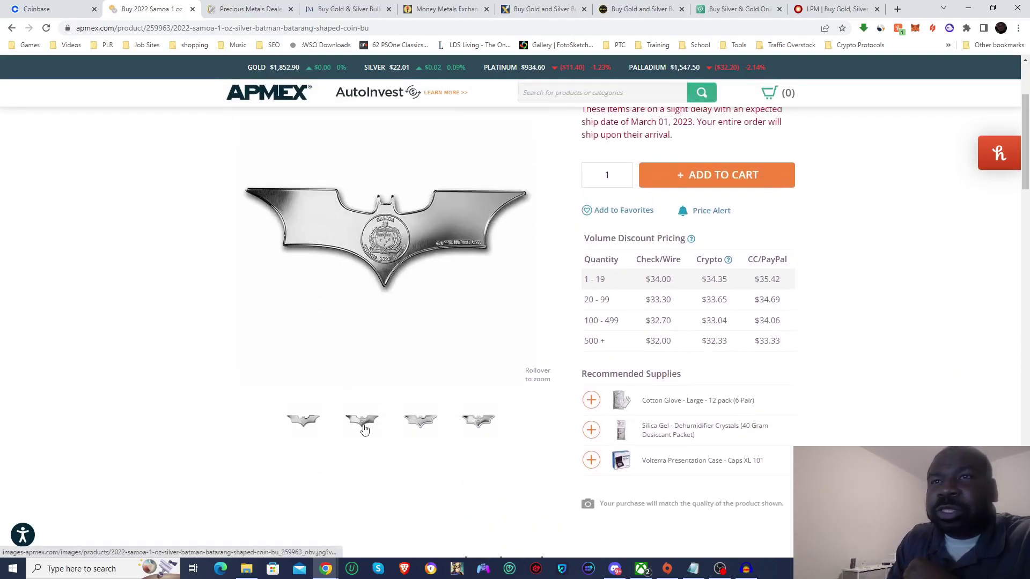
pyautogui.click(422, 425)
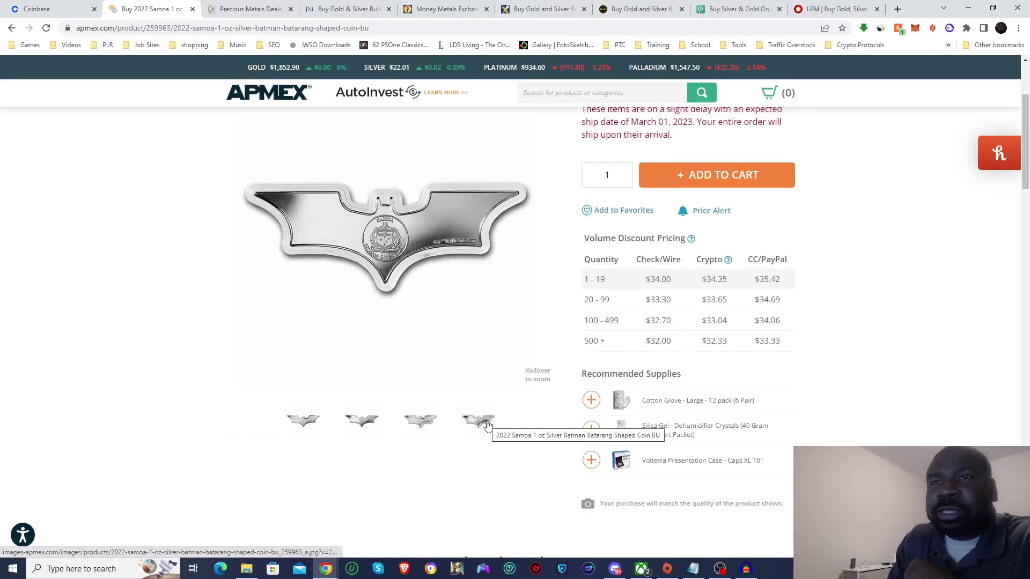
pyautogui.scroll(3, 88, 376)
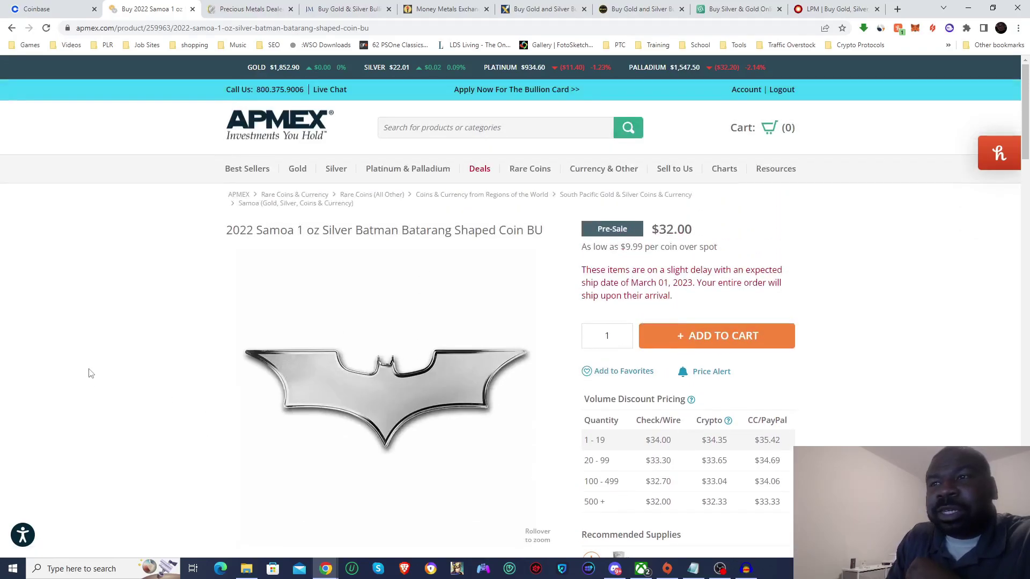
pyautogui.scroll(-1, 91, 372)
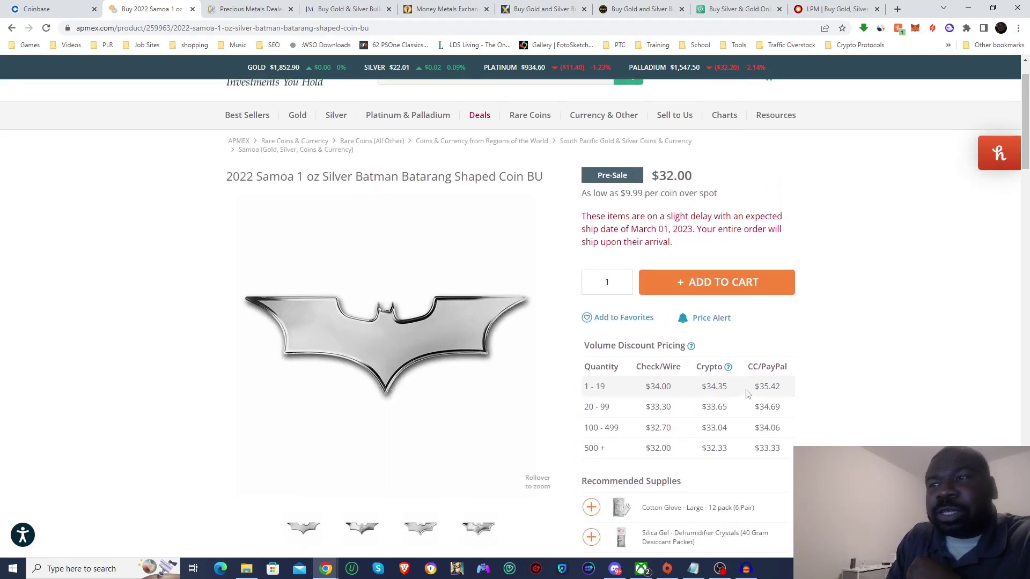
pyautogui.moveTo(728, 367)
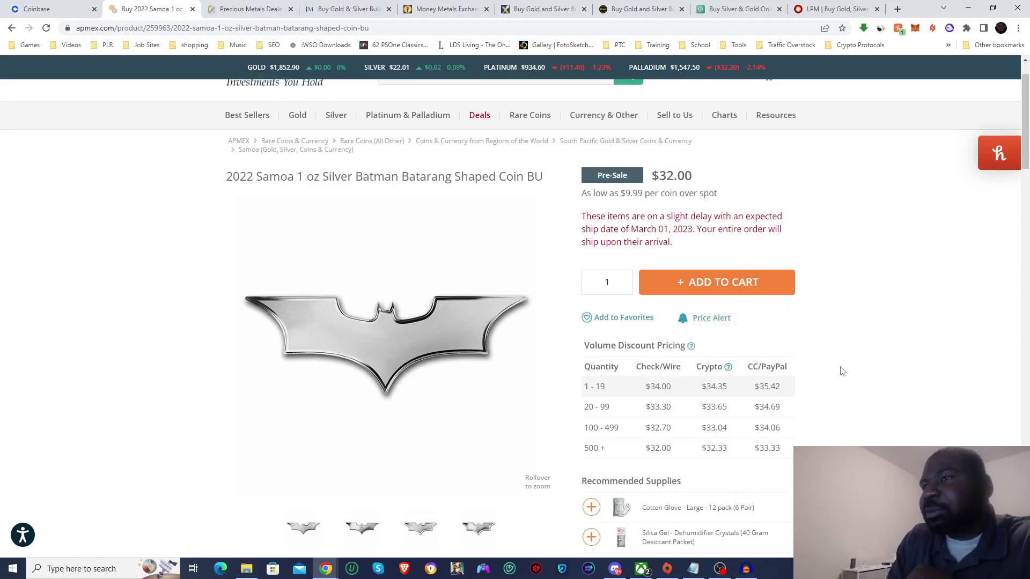
pyautogui.scroll(1, 832, 391)
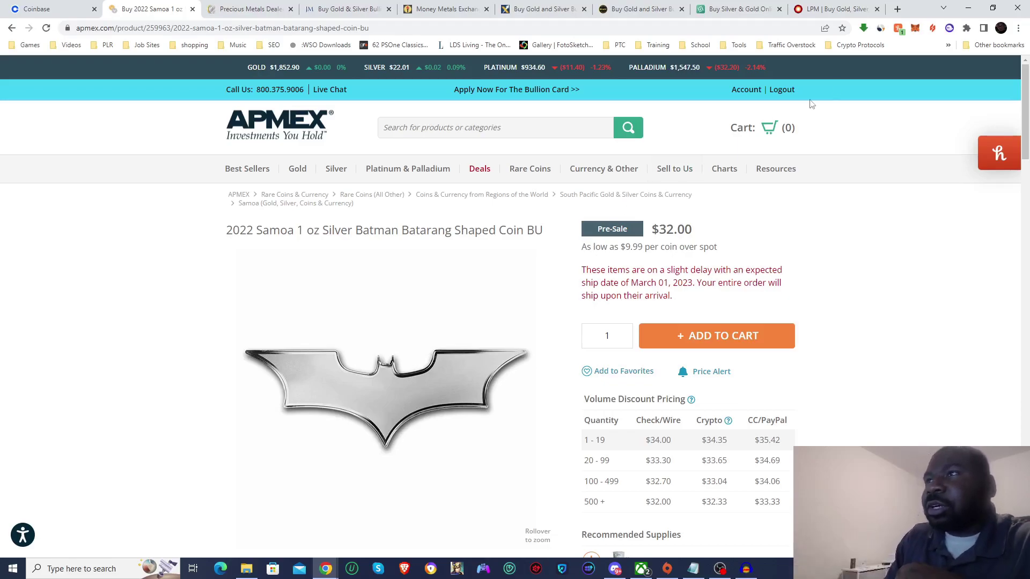
# - Search Google for 'how to buy crypto without kyc' in a new tab
pyautogui.click(897, 9)
pyautogui.click(765, 28)
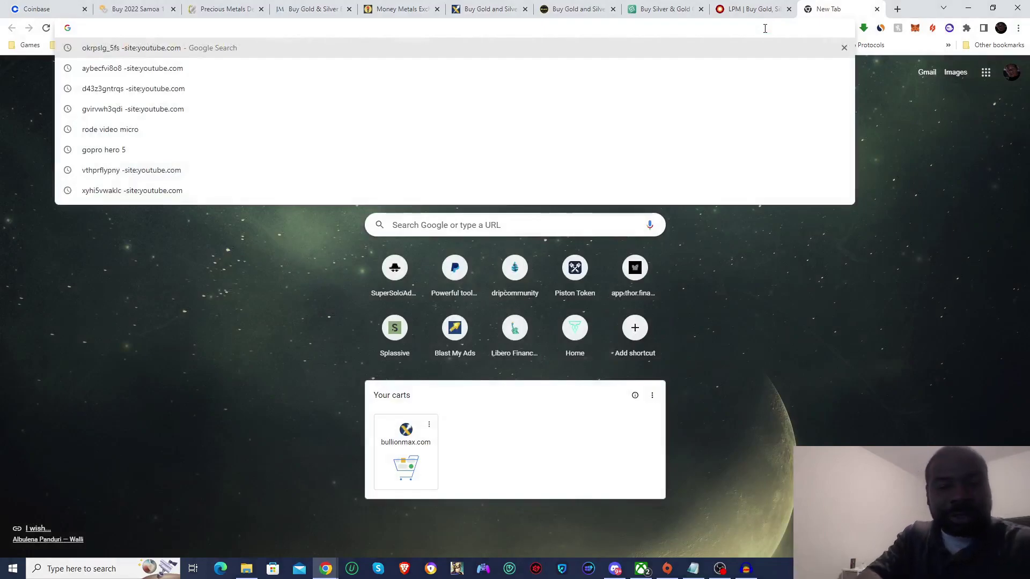
pyautogui.write('mo')
pyautogui.press('BackSpace')
pyautogui.press('BackSpace')
pyautogui.press('BackSpace')
pyautogui.write('how to buy')
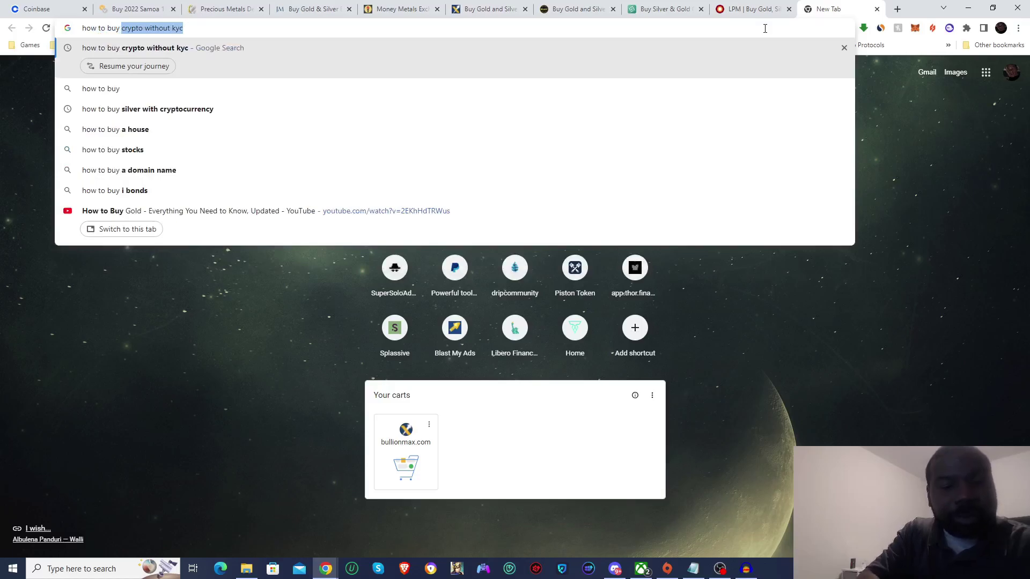
pyautogui.press('Right')
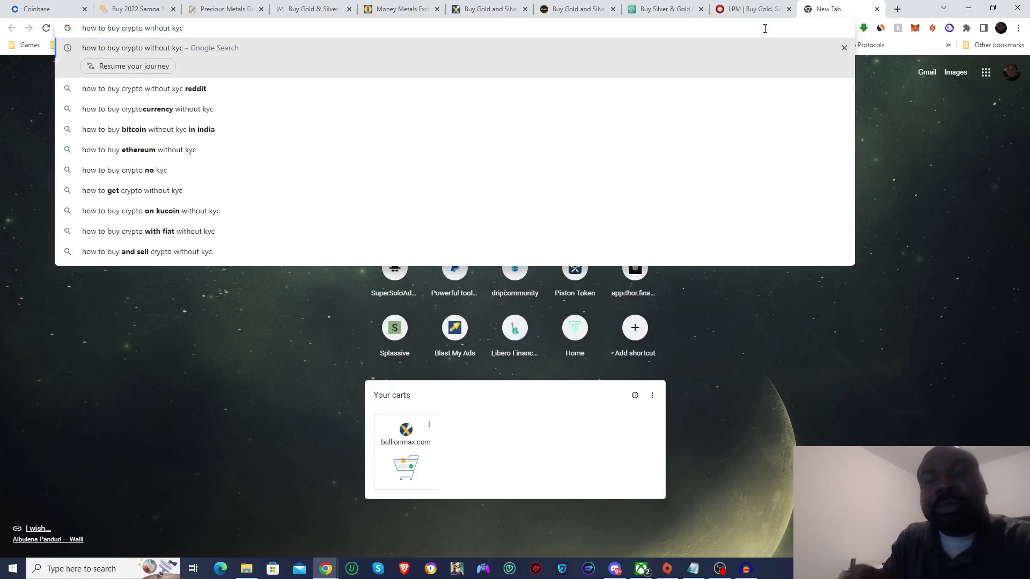
pyautogui.press('Return')
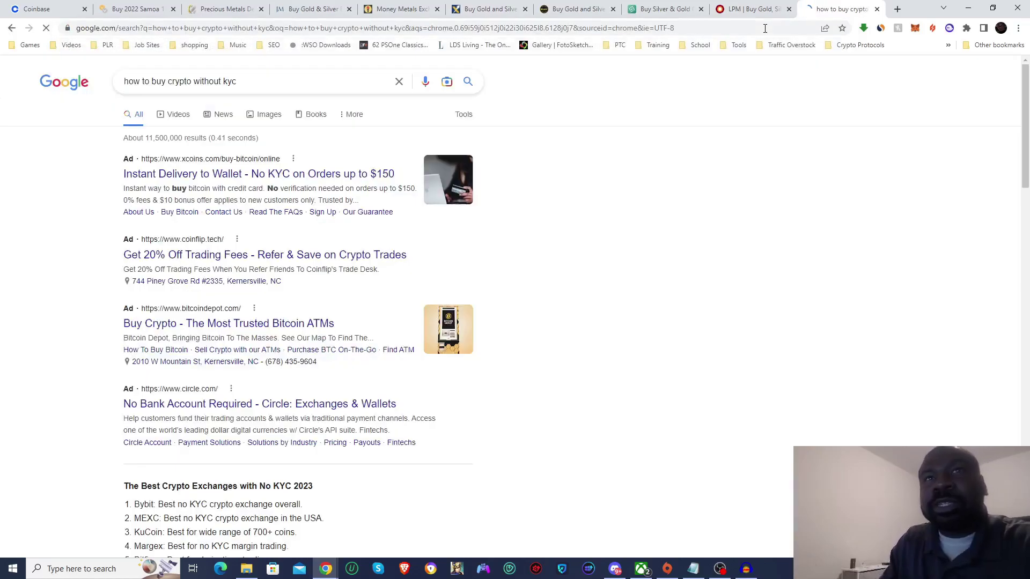
# - Read the list of best no-KYC crypto exchanges, highlighting KuCoin and Bybit
pyautogui.scroll(-5, 381, 232)
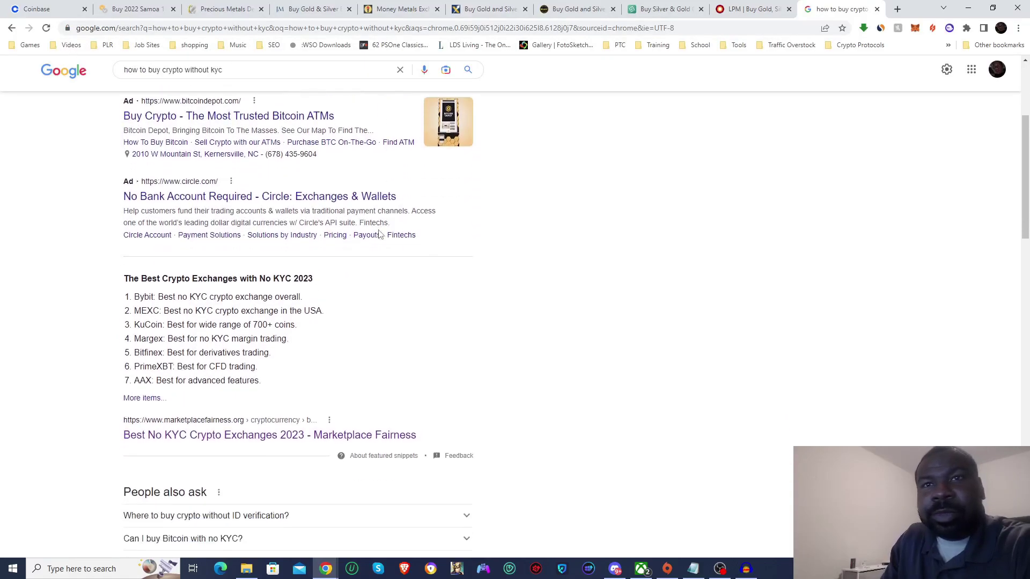
pyautogui.moveTo(132, 236); pyautogui.dragTo(284, 324)
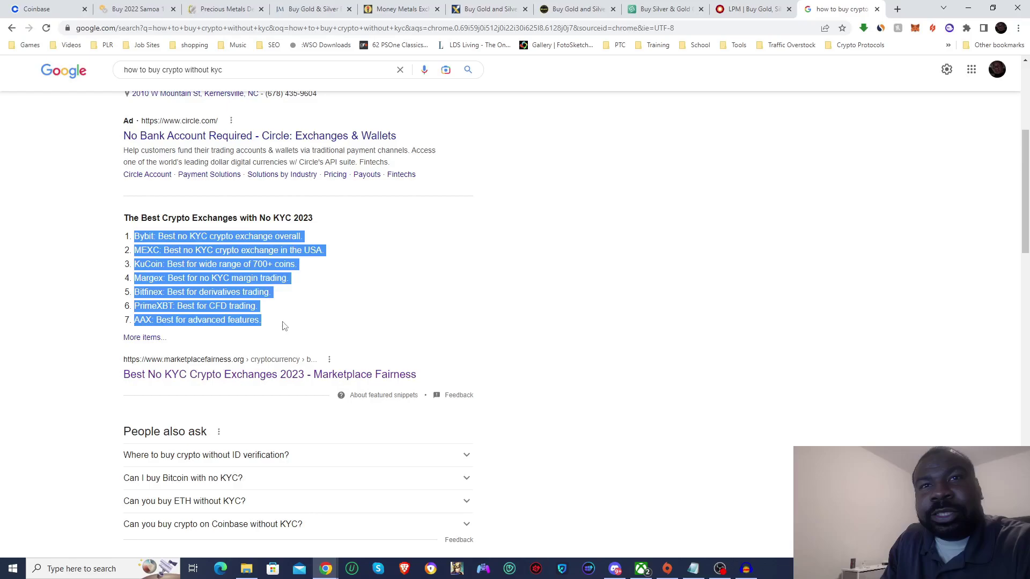
pyautogui.click(75, 286)
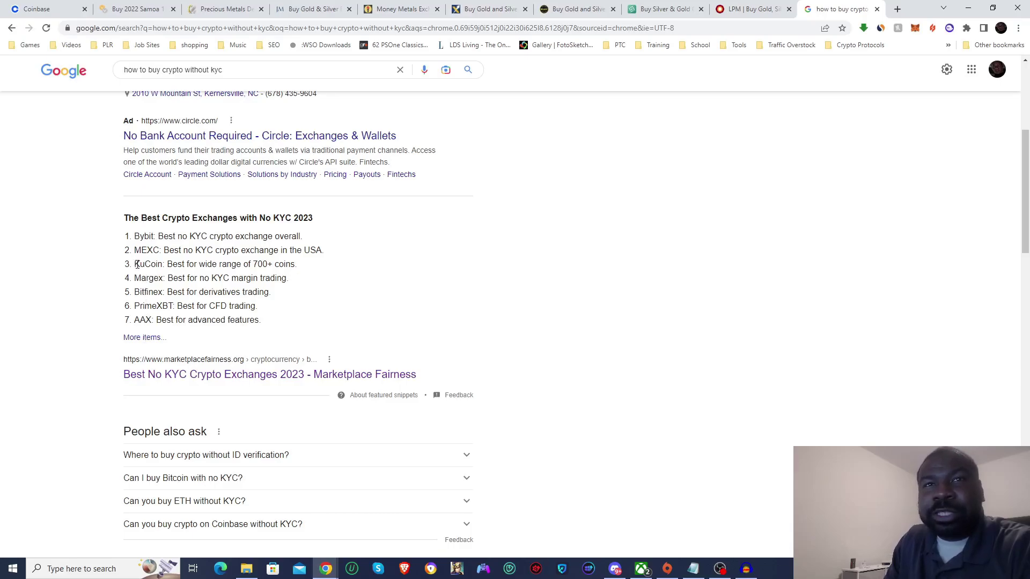
pyautogui.moveTo(137, 264); pyautogui.dragTo(162, 261)
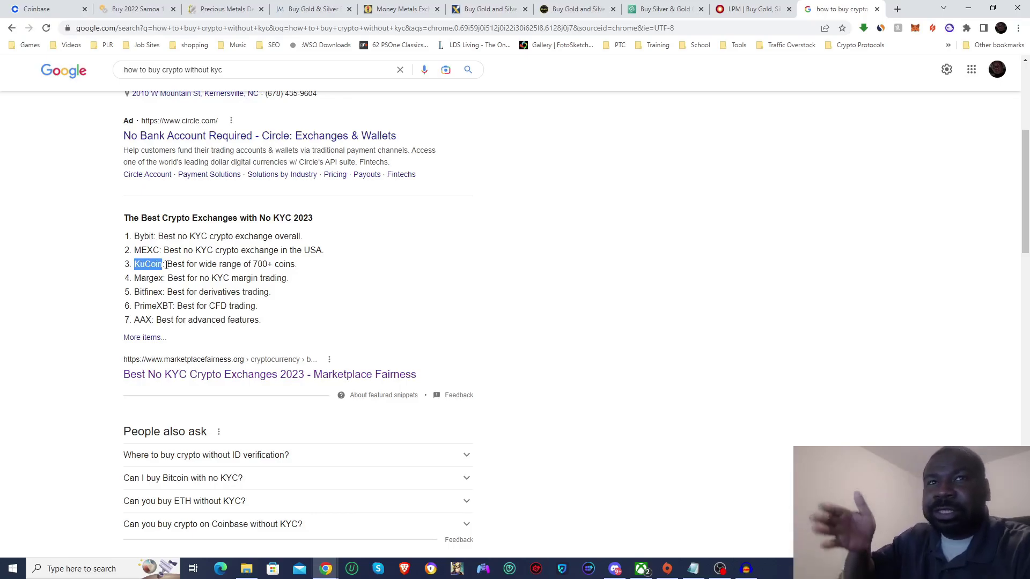
pyautogui.click(152, 238)
pyautogui.moveTo(137, 237)
pyautogui.mouseDown()
pyautogui.moveTo(160, 232)
pyautogui.moveTo(145, 238)
pyautogui.mouseUp()
pyautogui.click(180, 238)
pyautogui.click(406, 293)
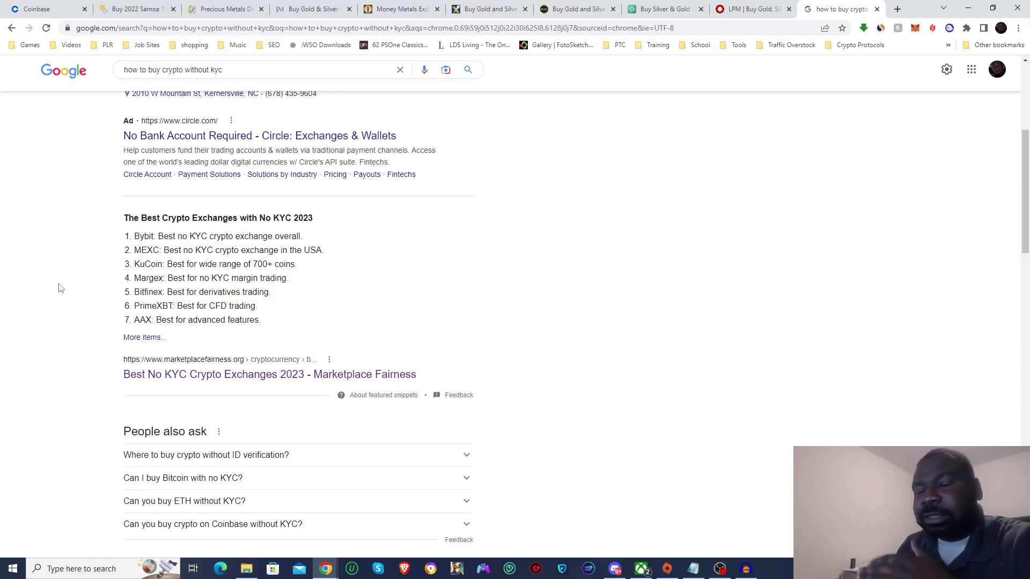
pyautogui.scroll(2, 526, 289)
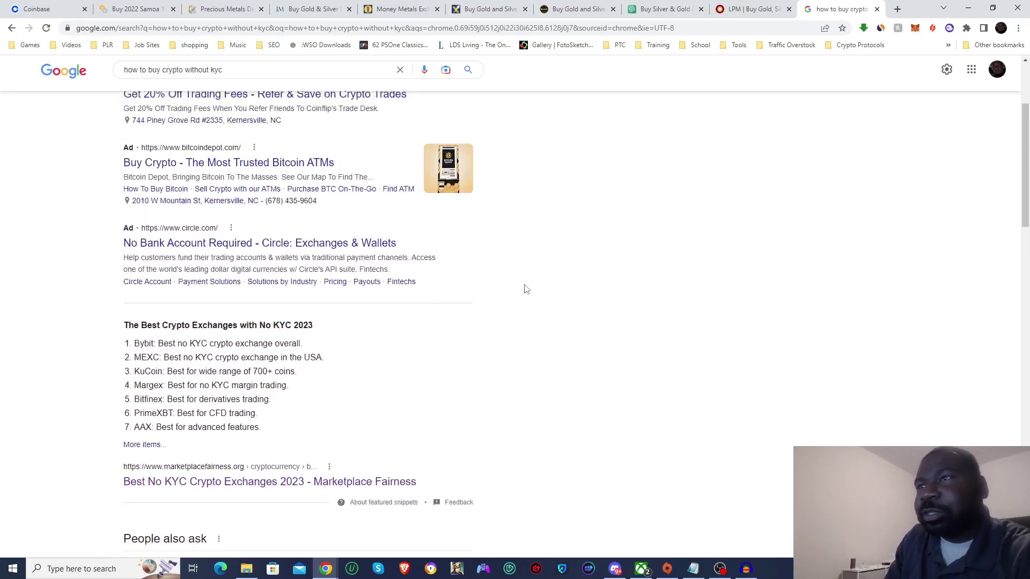
pyautogui.scroll(3, 526, 289)
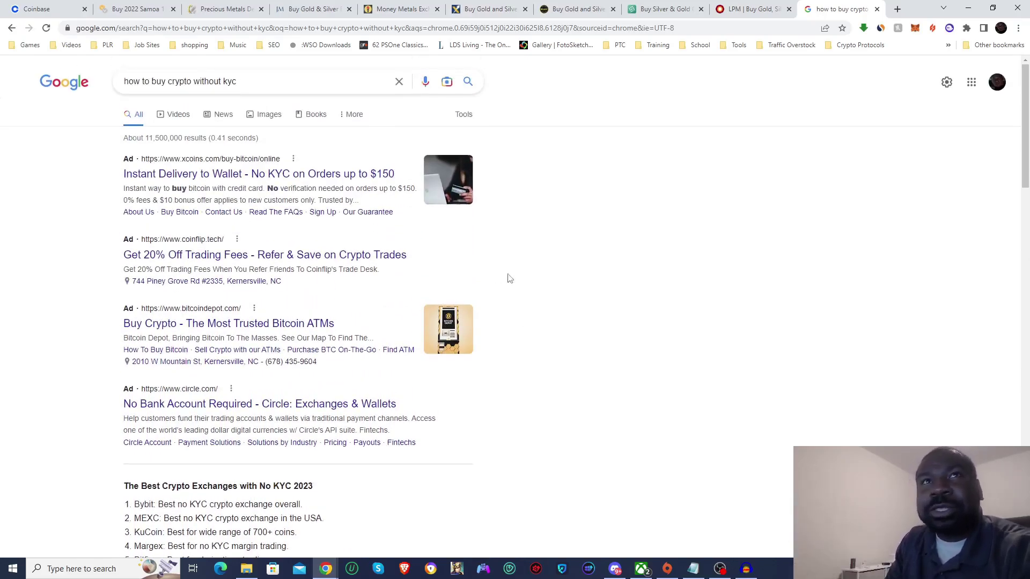
# - Switch to Coinbase and scroll through the My assets page
pyautogui.click(36, 8)
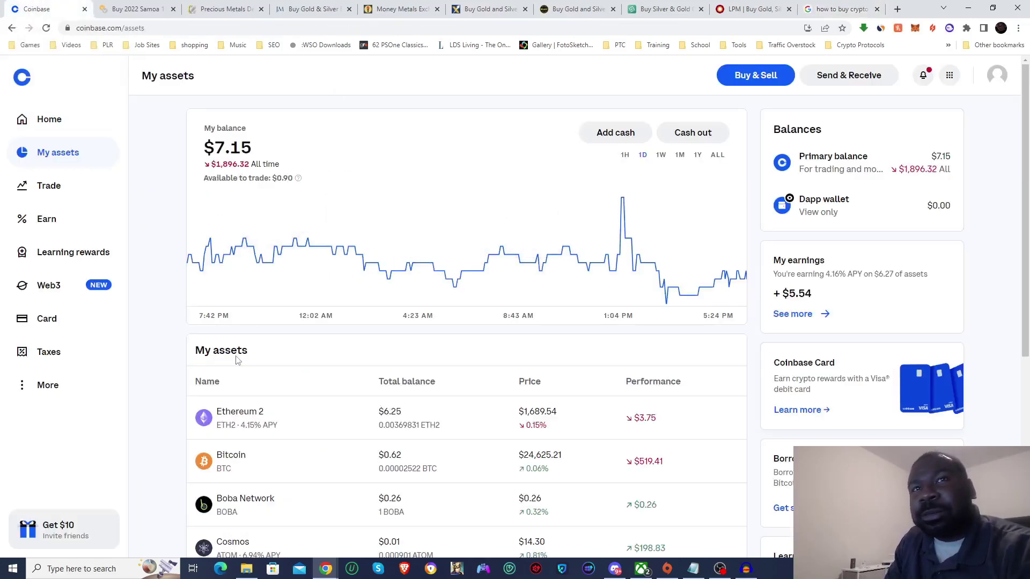
pyautogui.scroll(-2, 168, 244)
pyautogui.scroll(-4, 168, 243)
pyautogui.scroll(6, 168, 244)
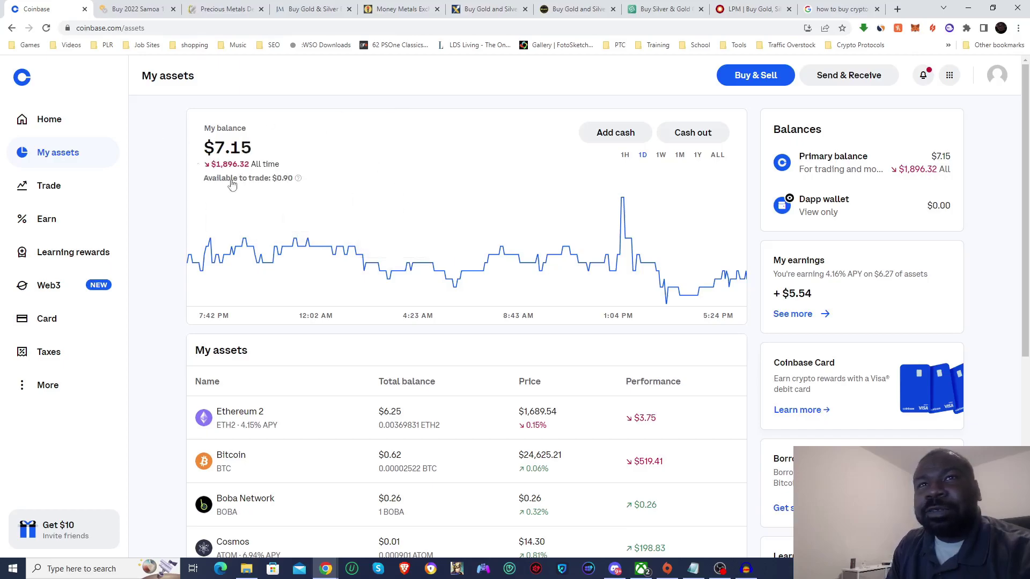
pyautogui.scroll(-3, 345, 356)
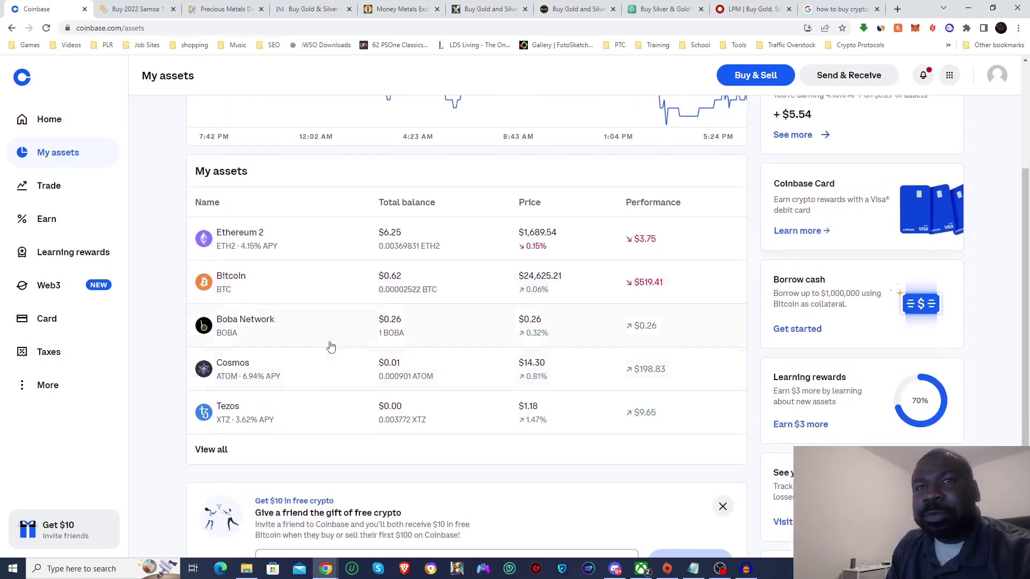
pyautogui.scroll(1, 331, 346)
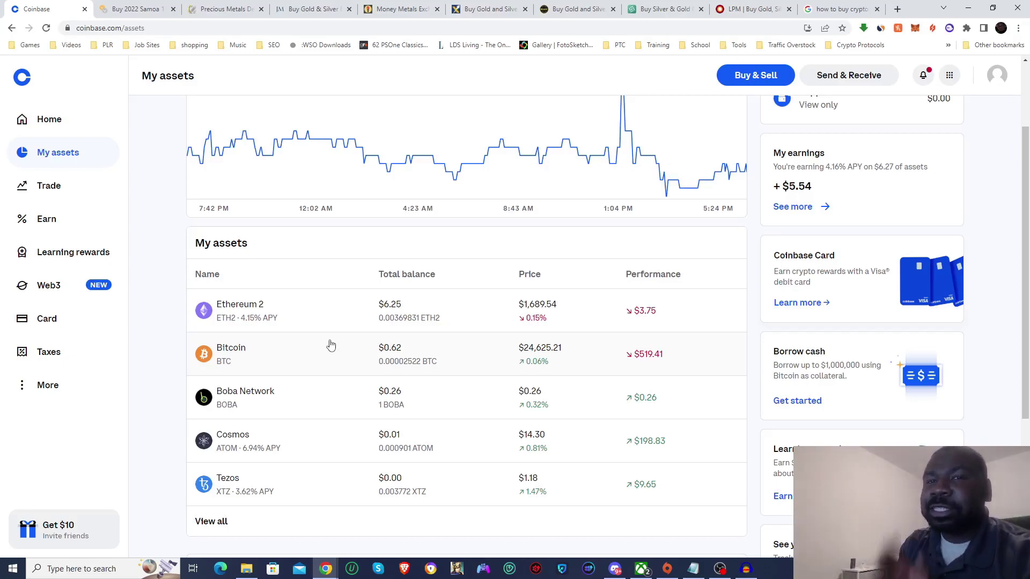
pyautogui.scroll(2, 331, 346)
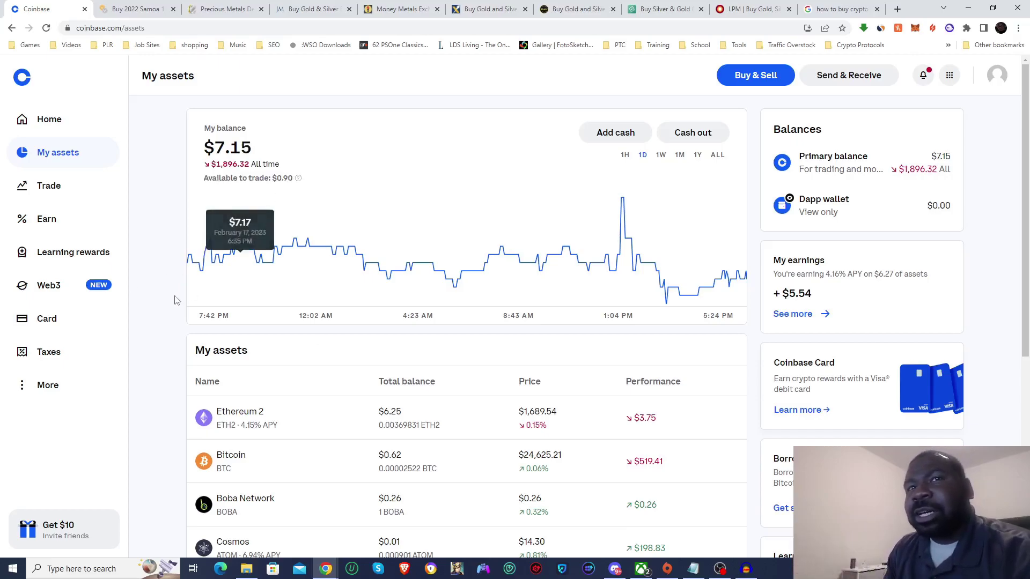
pyautogui.scroll(-1, 172, 302)
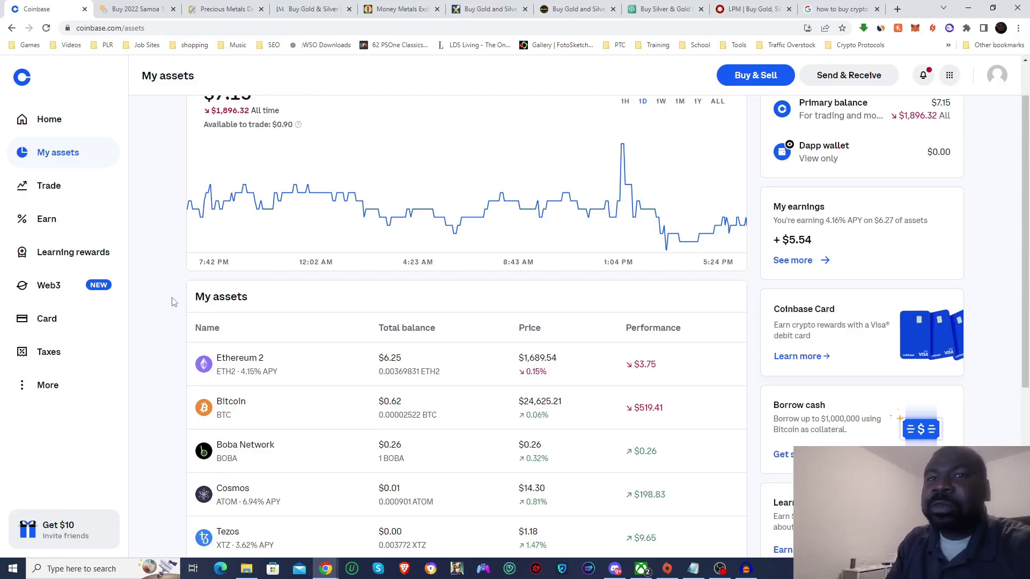
pyautogui.scroll(1, 143, 265)
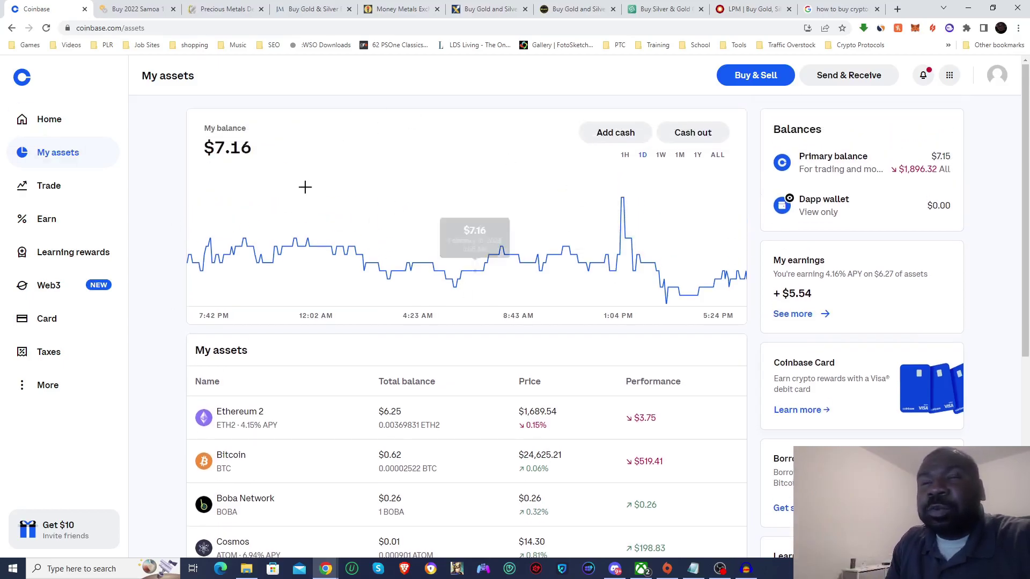
pyautogui.scroll(-3, 181, 353)
pyautogui.scroll(3, 181, 353)
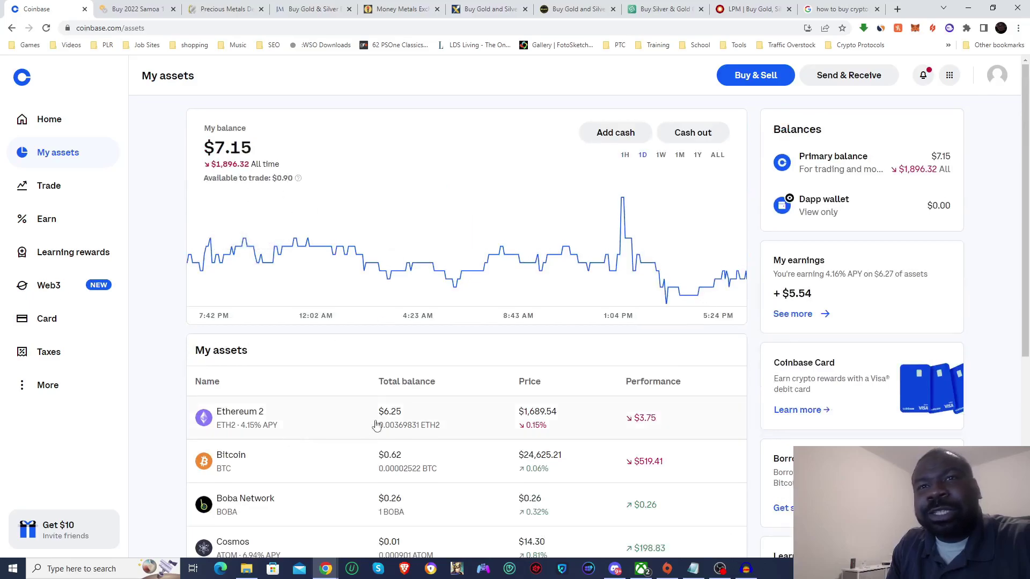
# - Dismiss the IObit updater pop-up and bring up the Buy & Sell form
pyautogui.click(651, 202)
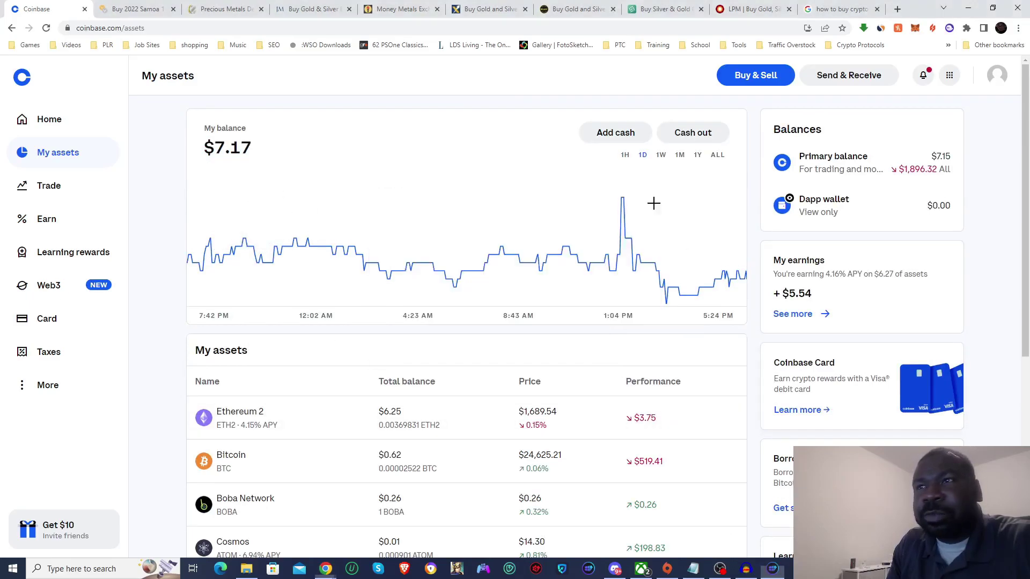
pyautogui.scroll(-2, 159, 378)
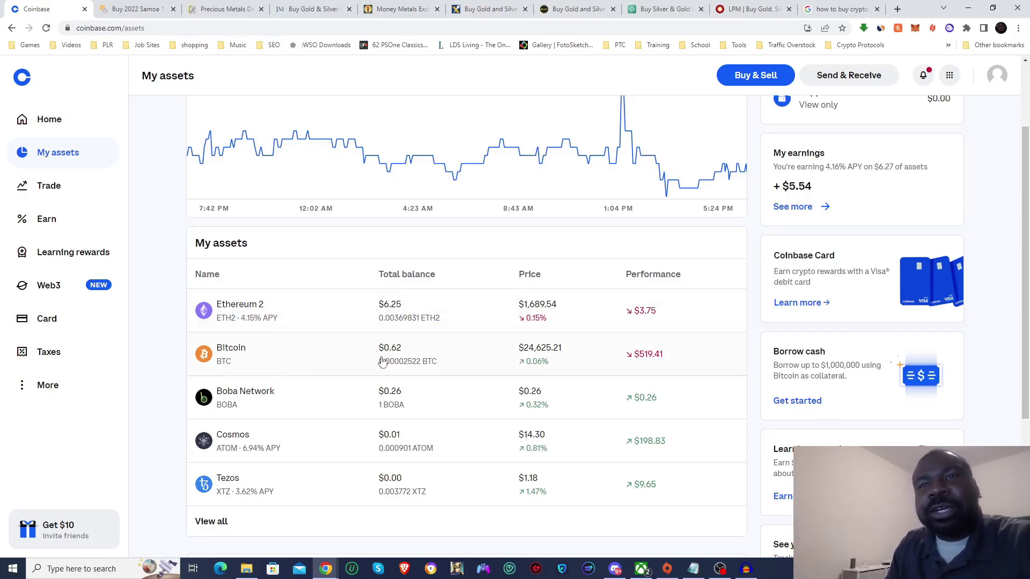
pyautogui.scroll(2, 162, 397)
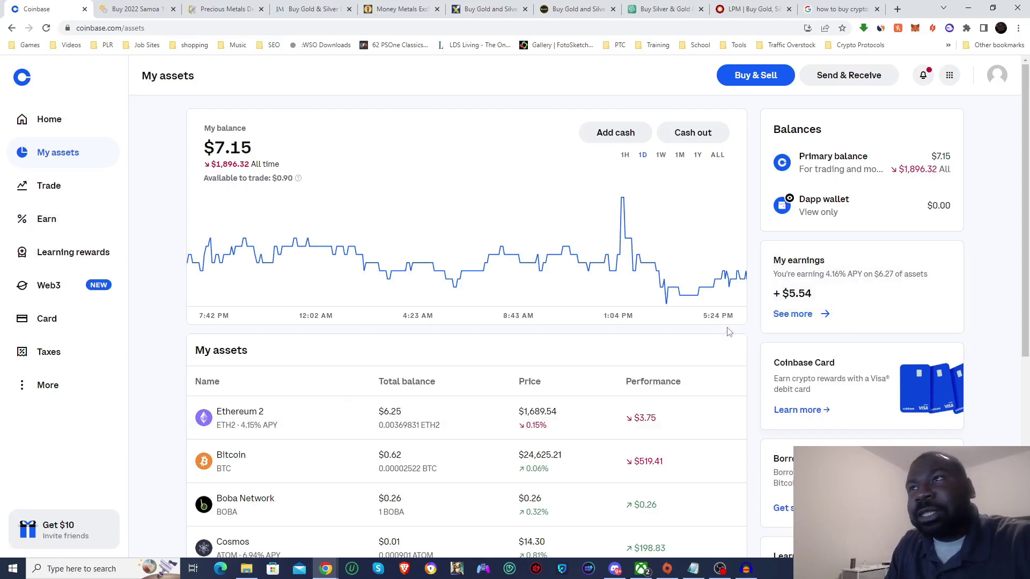
pyautogui.click(747, 79)
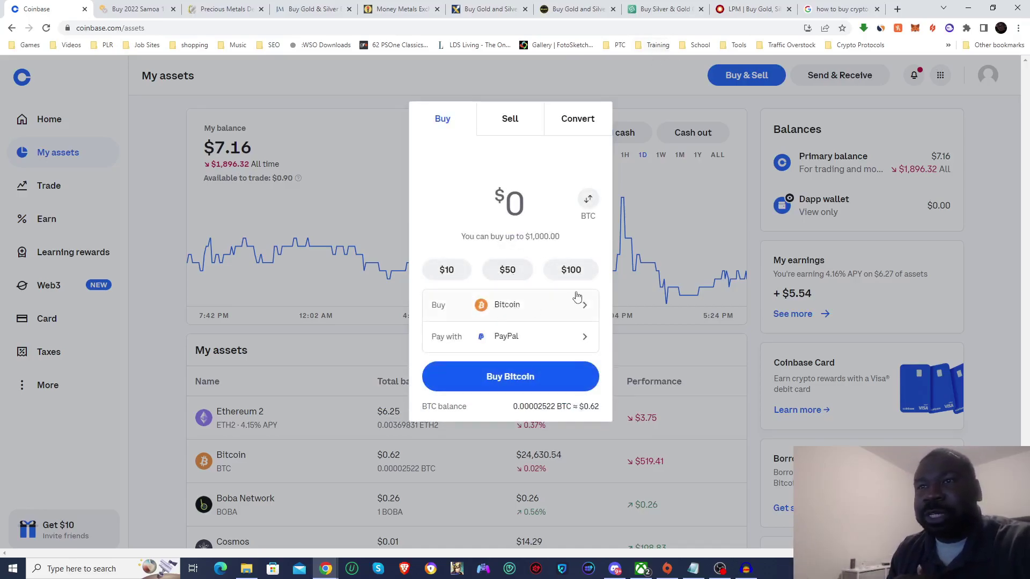
# - Browse the Pay with payment methods, then close the Buy dialog without purchasing
pyautogui.click(527, 345)
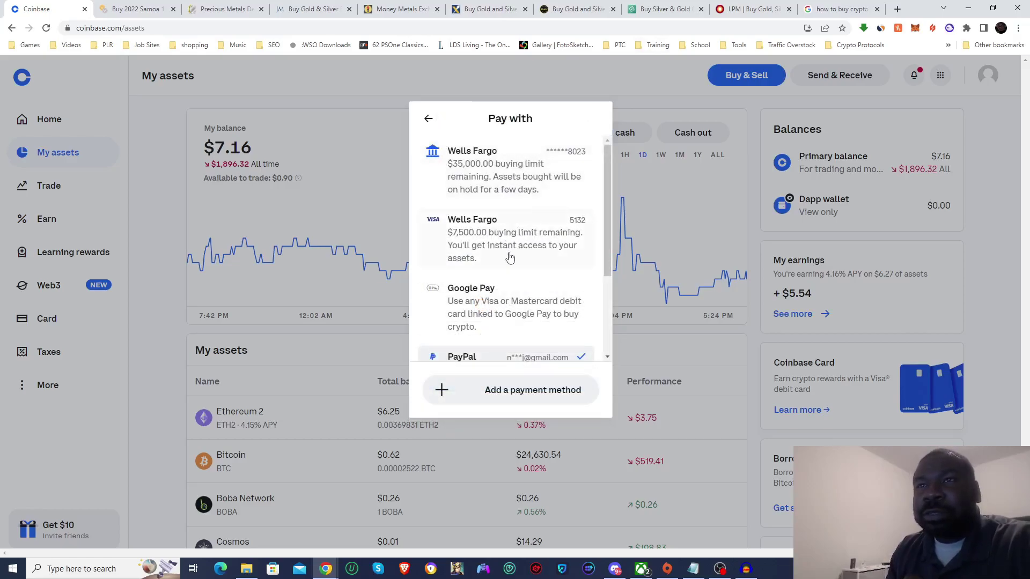
pyautogui.scroll(-2, 496, 236)
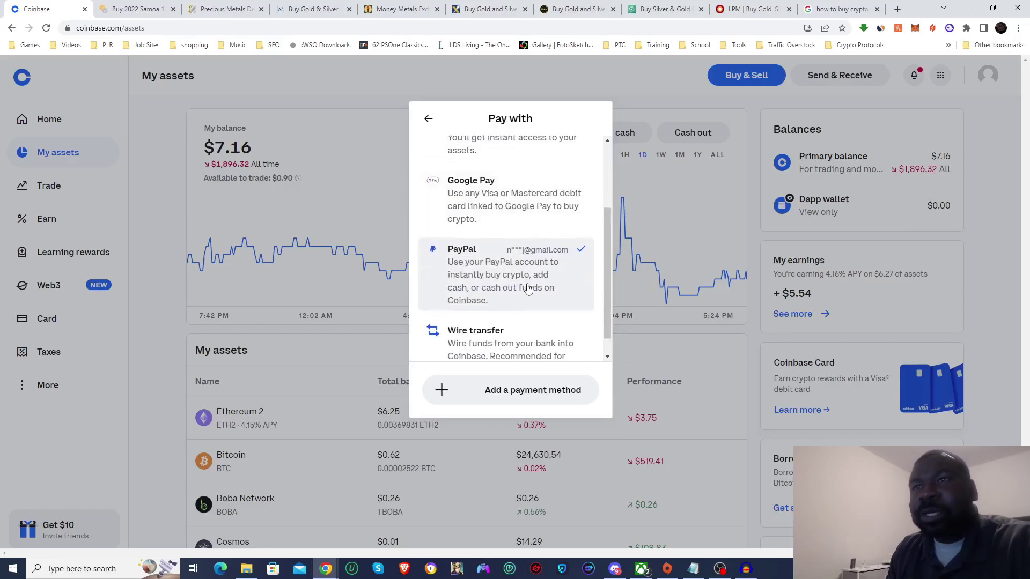
pyautogui.scroll(-1, 526, 289)
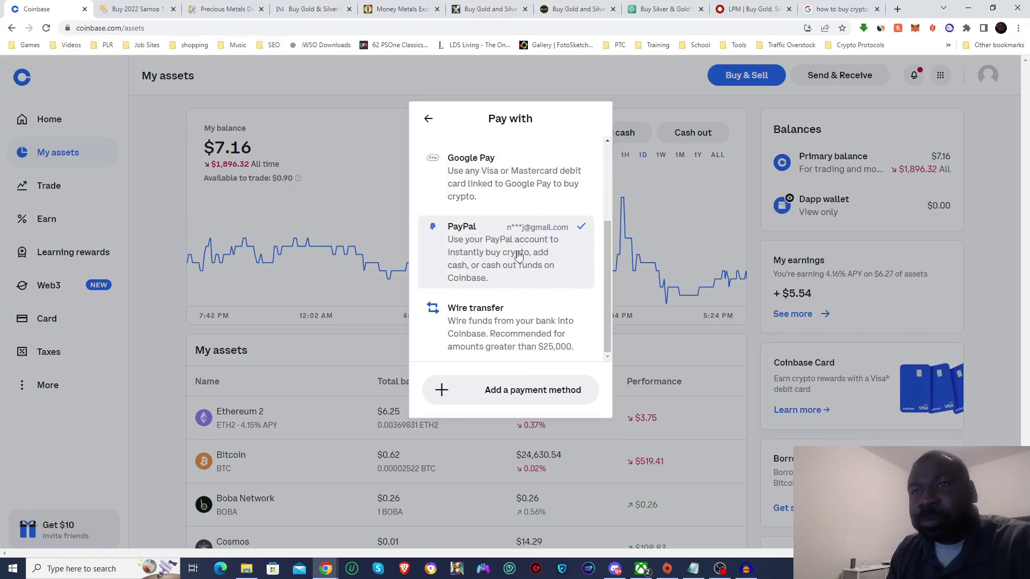
pyautogui.click(429, 120)
pyautogui.click(570, 79)
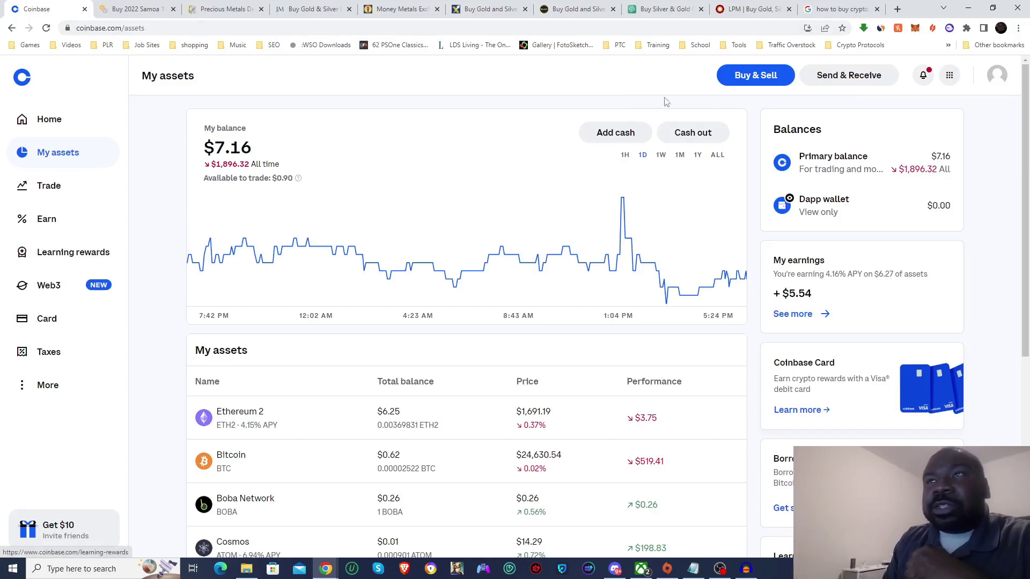
# - Add the 2022 Samoa Silver Batman Batarang coin to the cart and place the $44.30 order
pyautogui.click(137, 8)
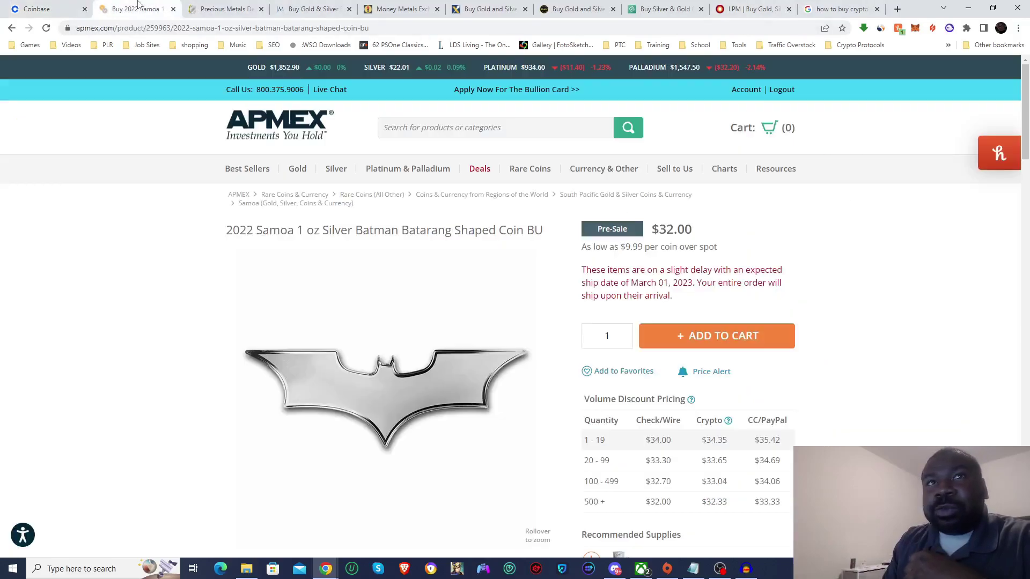
pyautogui.scroll(-3, 840, 344)
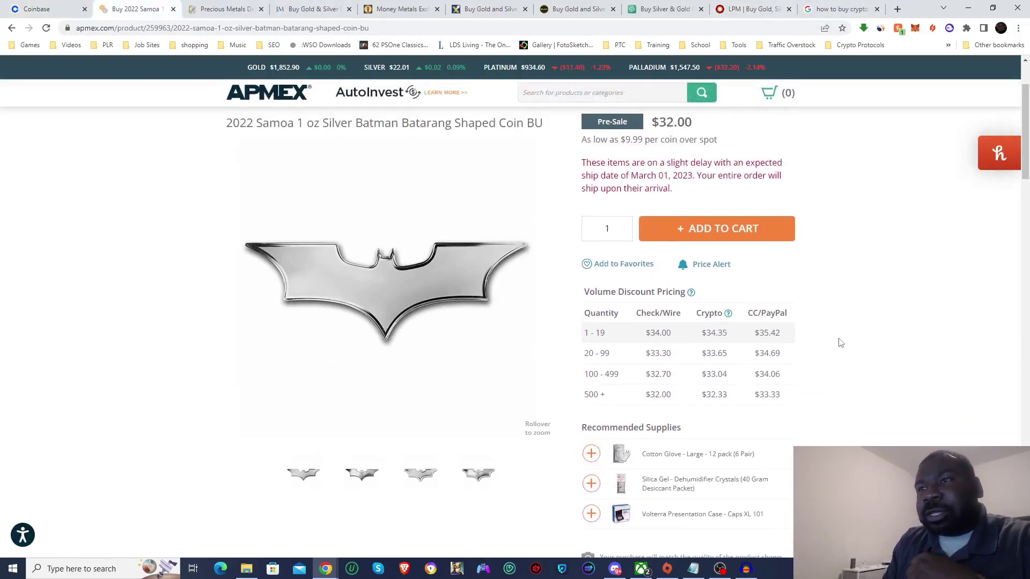
pyautogui.click(733, 234)
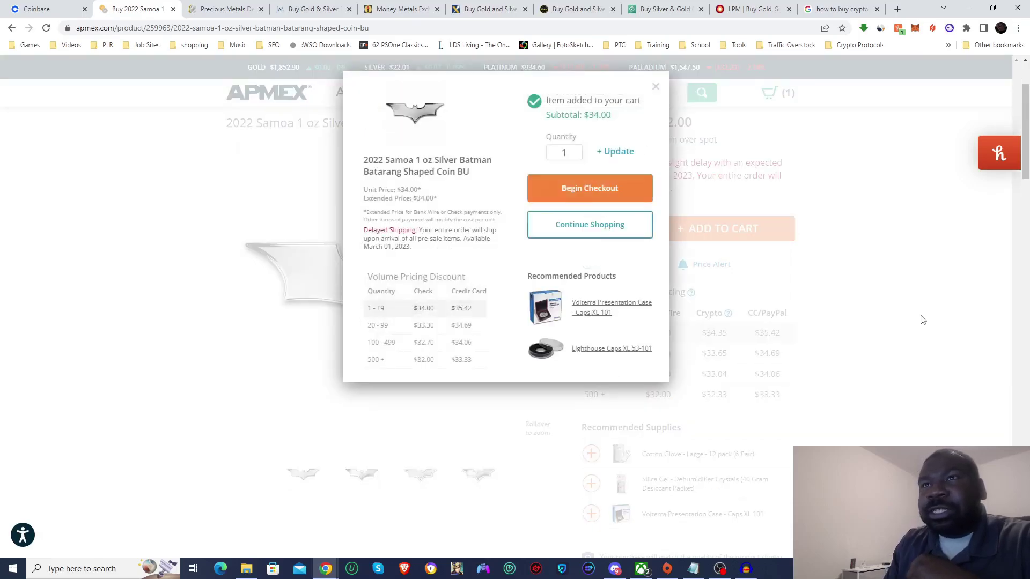
pyautogui.click(553, 193)
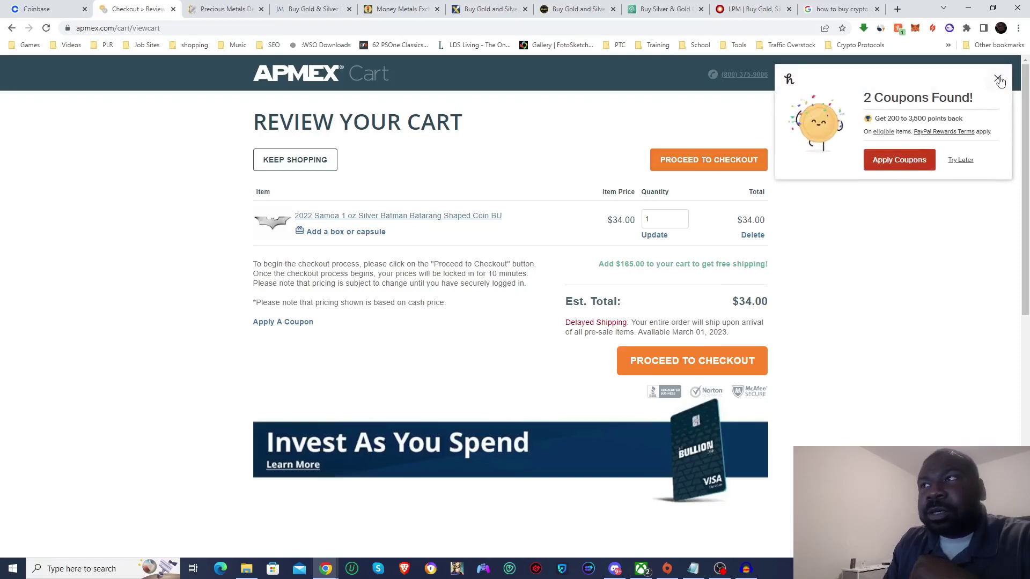
pyautogui.click(996, 78)
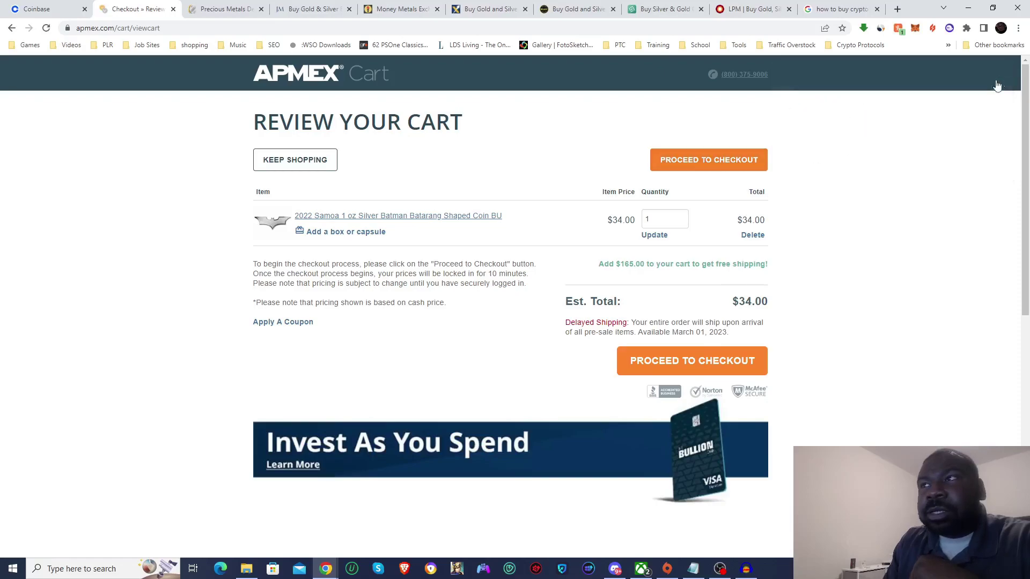
pyautogui.click(678, 162)
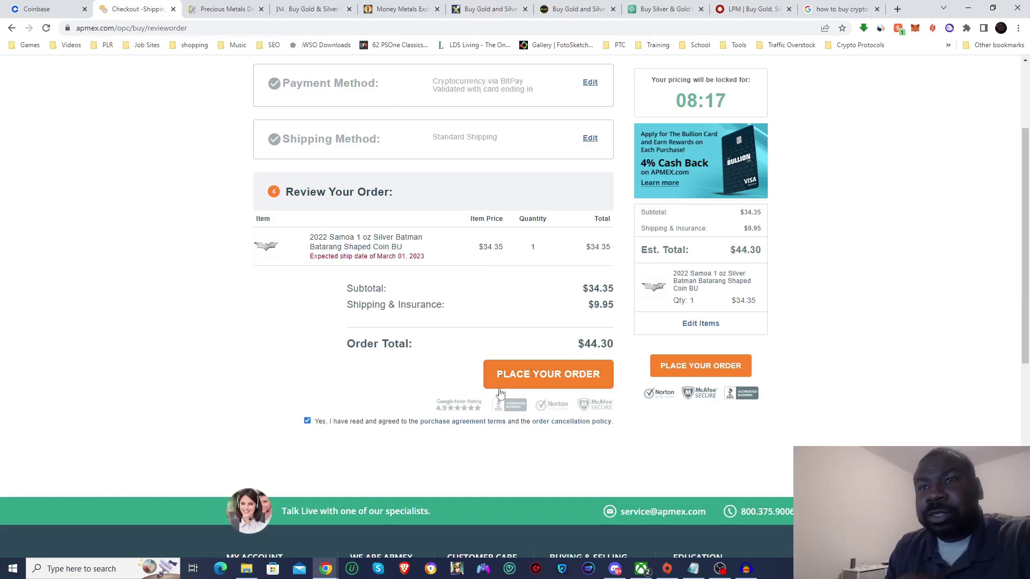
pyautogui.click(563, 384)
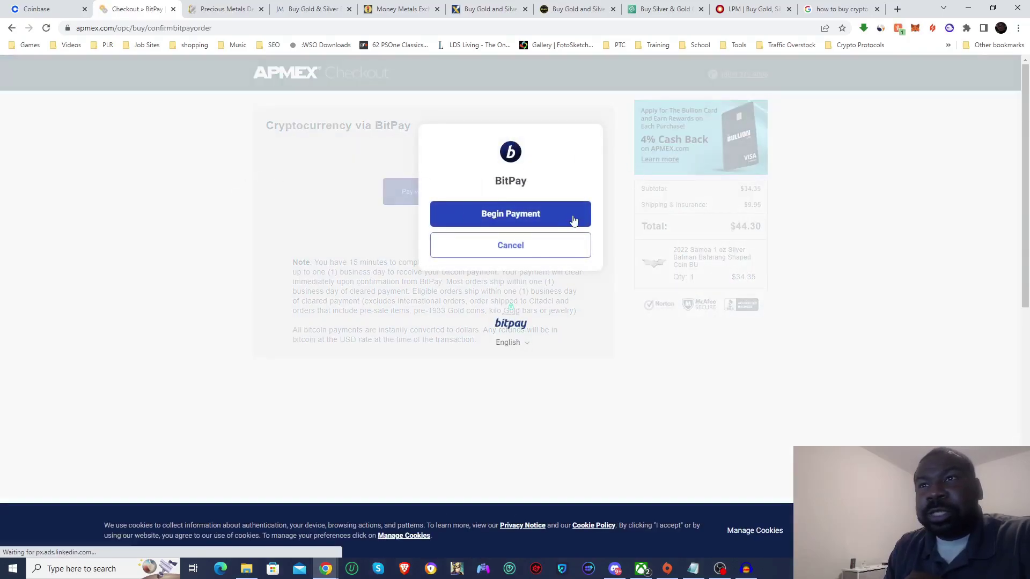
# - Begin the BitPay payment and browse the supported wallets on the APMEX invoice
pyautogui.click(529, 219)
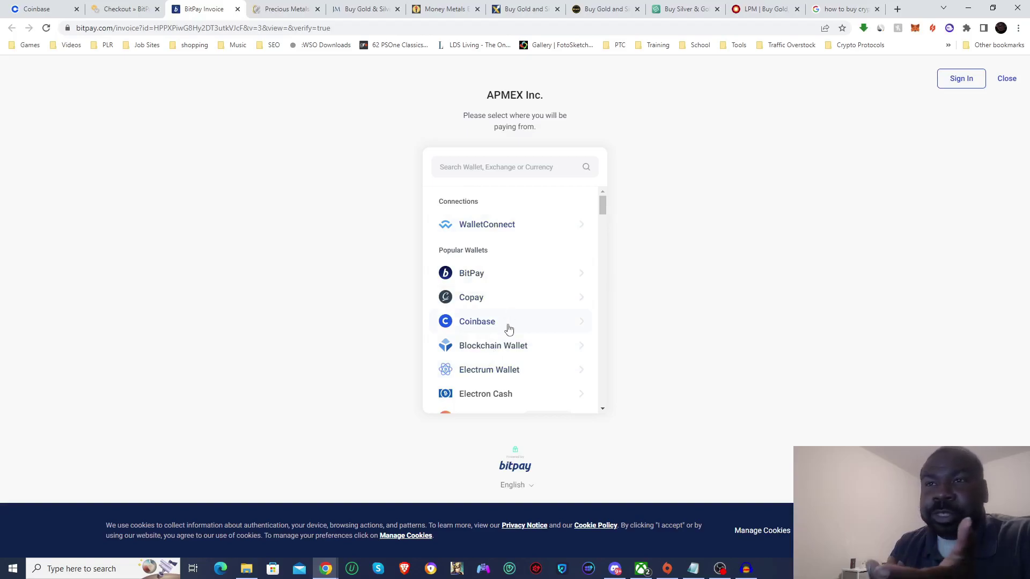
pyautogui.scroll(-3, 509, 329)
pyautogui.scroll(2, 508, 328)
pyautogui.scroll(-5, 510, 328)
pyautogui.scroll(2, 517, 352)
pyautogui.scroll(4, 516, 353)
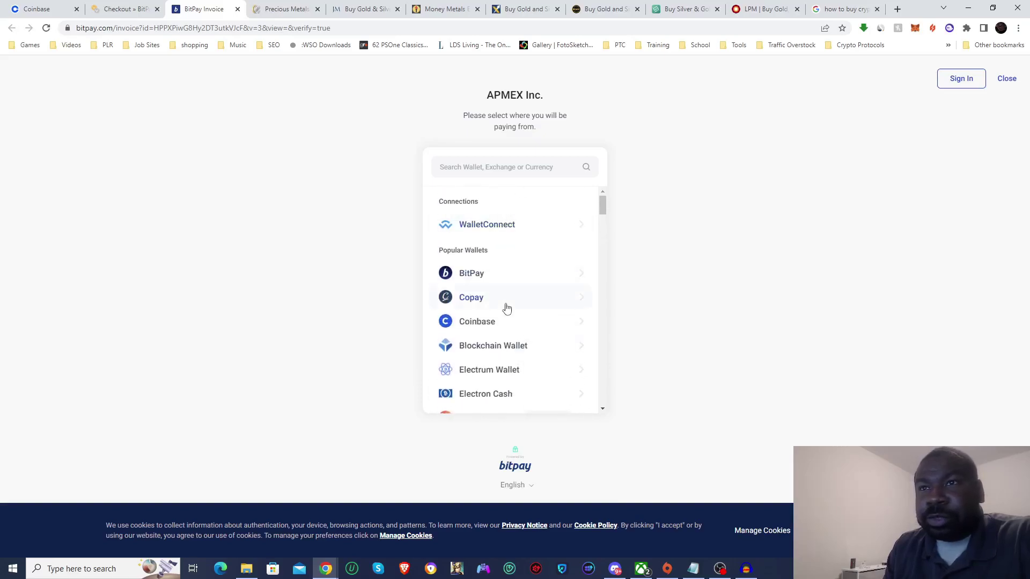
# - Choose Coinbase as the wallet, connect it, and authorize BitPay Invoice access
pyautogui.click(496, 325)
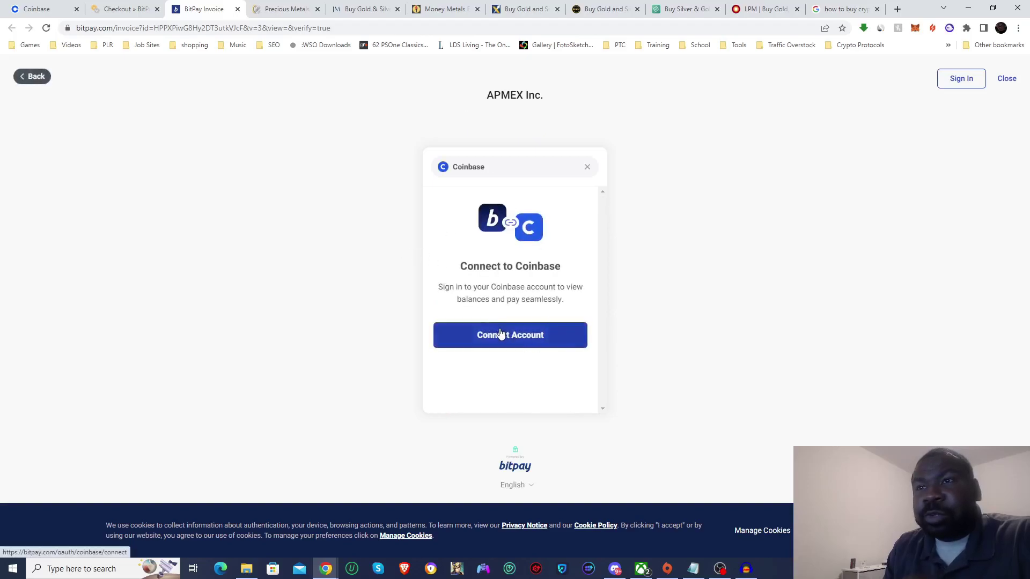
pyautogui.click(500, 336)
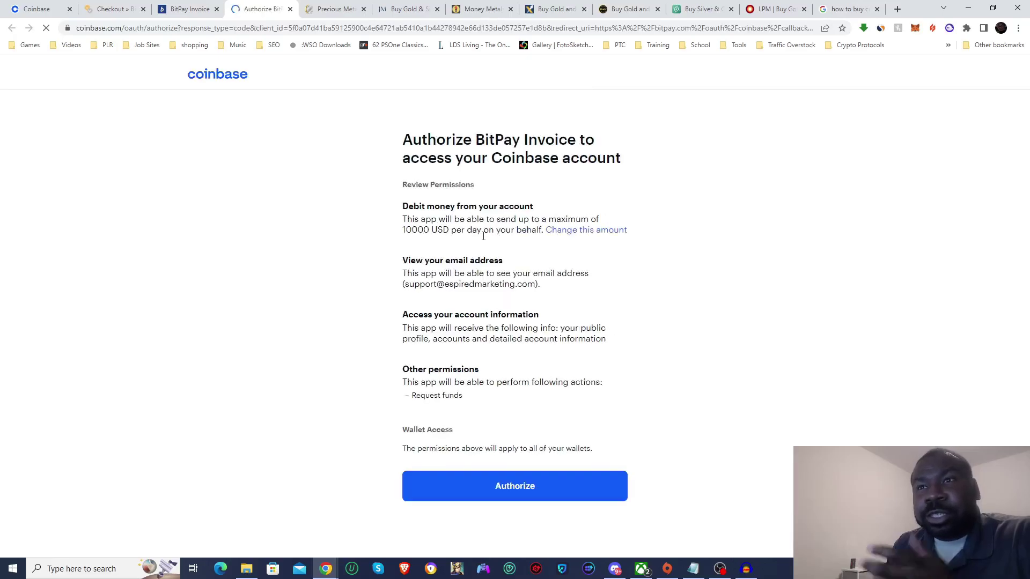
pyautogui.click(493, 487)
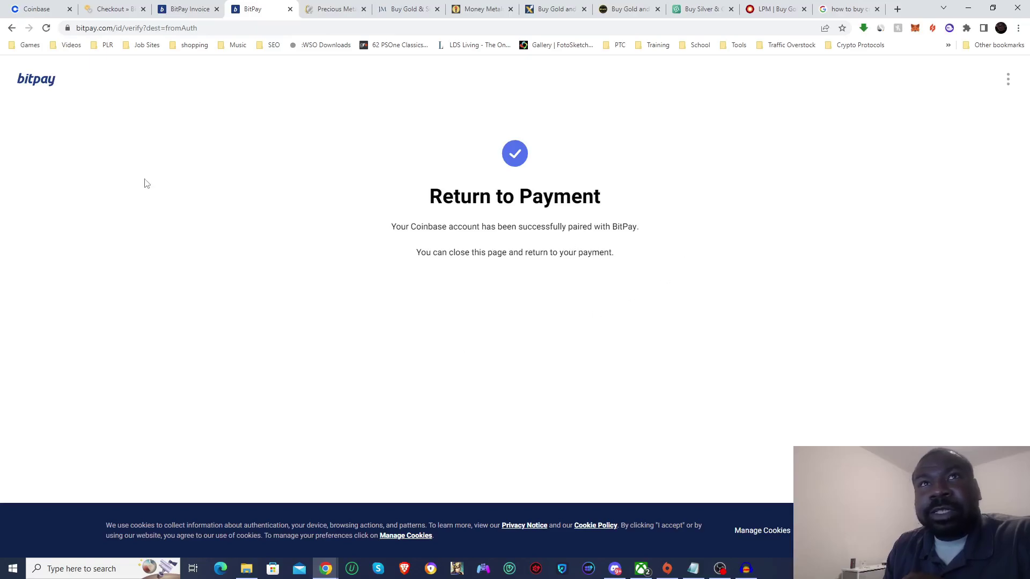
# - Return to the invoice, note the 0.001817 BTC owed, then go back to APMEX checkout
pyautogui.click(290, 9)
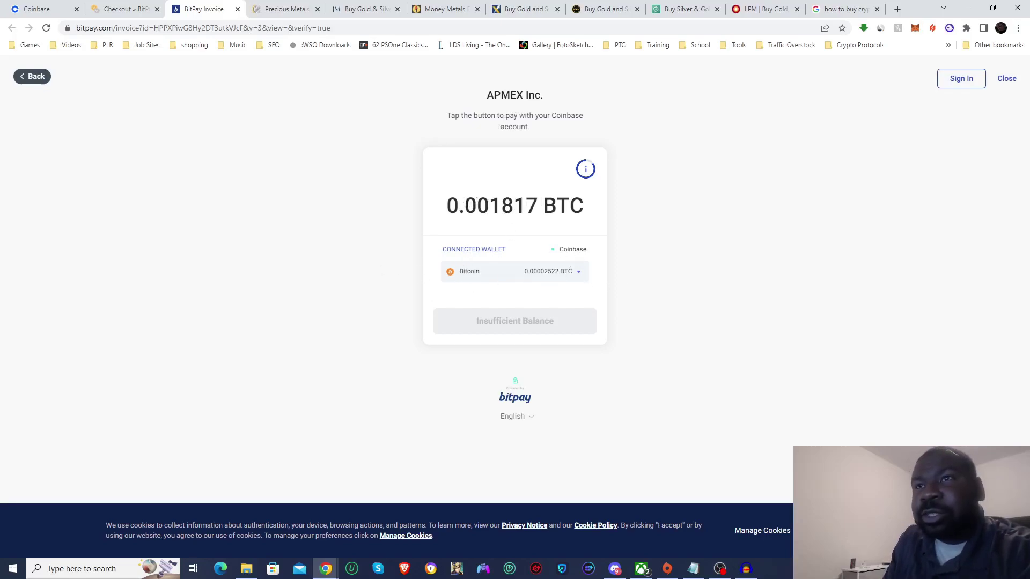
pyautogui.moveTo(466, 204); pyautogui.dragTo(538, 206)
pyautogui.click(425, 180)
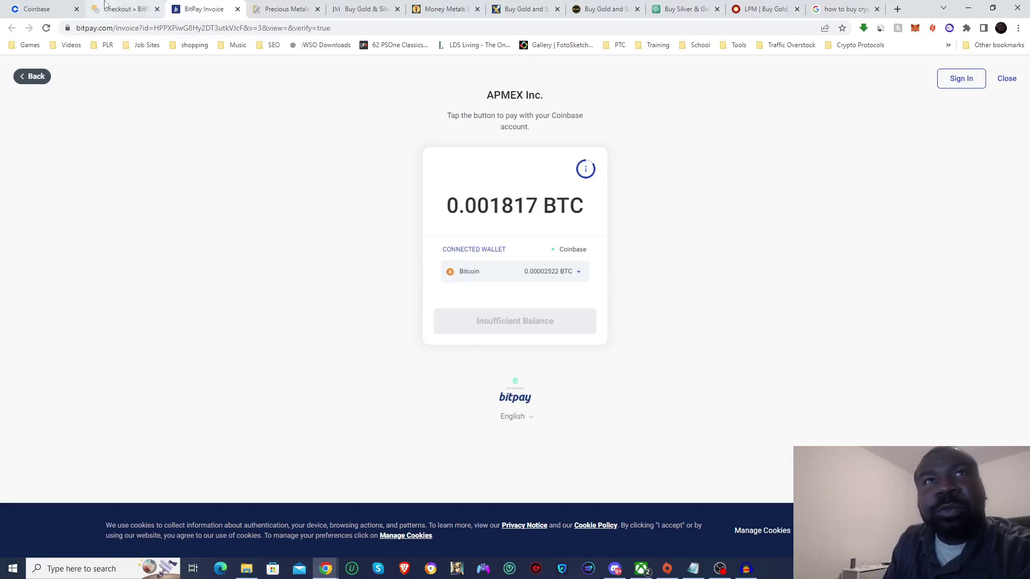
pyautogui.click(106, 5)
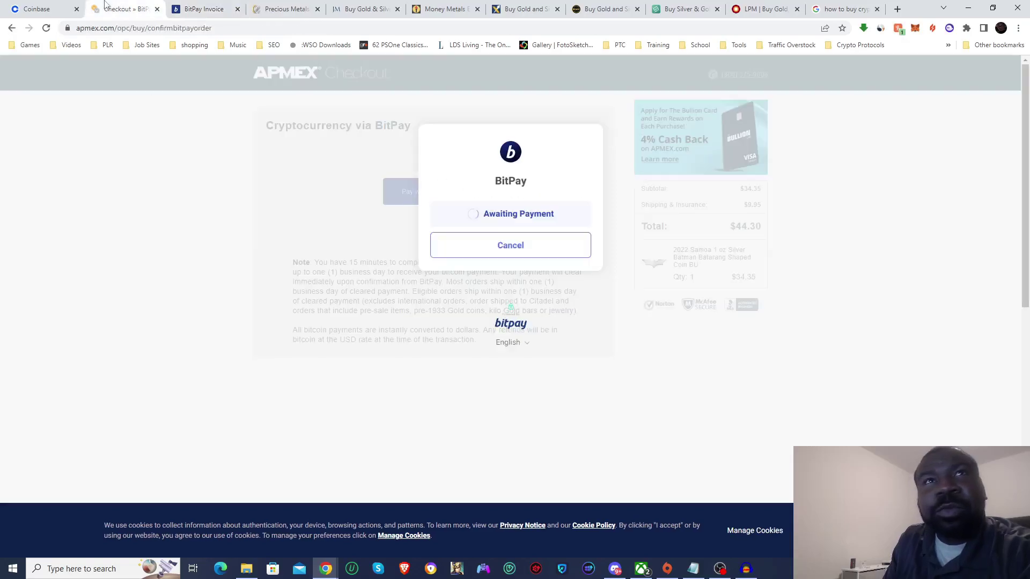
# - Buy $50 of Bitcoin on Coinbase, reload to see the $50.12 balance, then return to BitPay
pyautogui.click(54, 8)
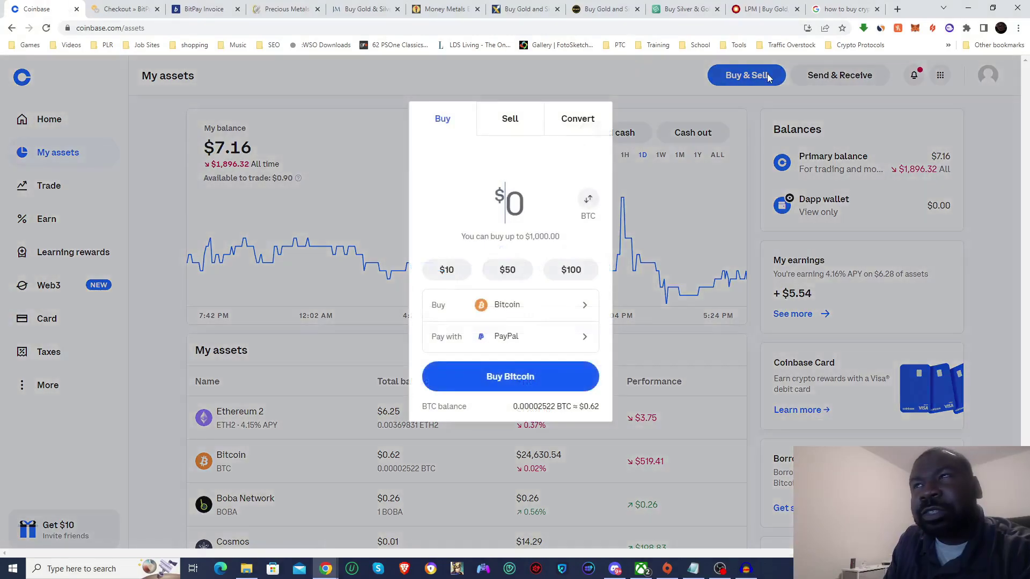
pyautogui.click(746, 76)
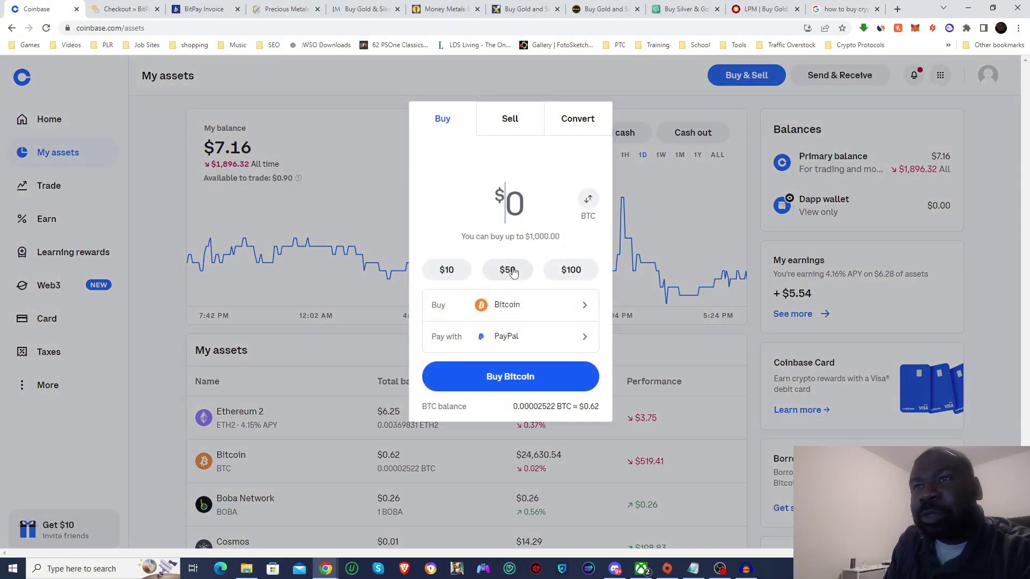
pyautogui.click(509, 270)
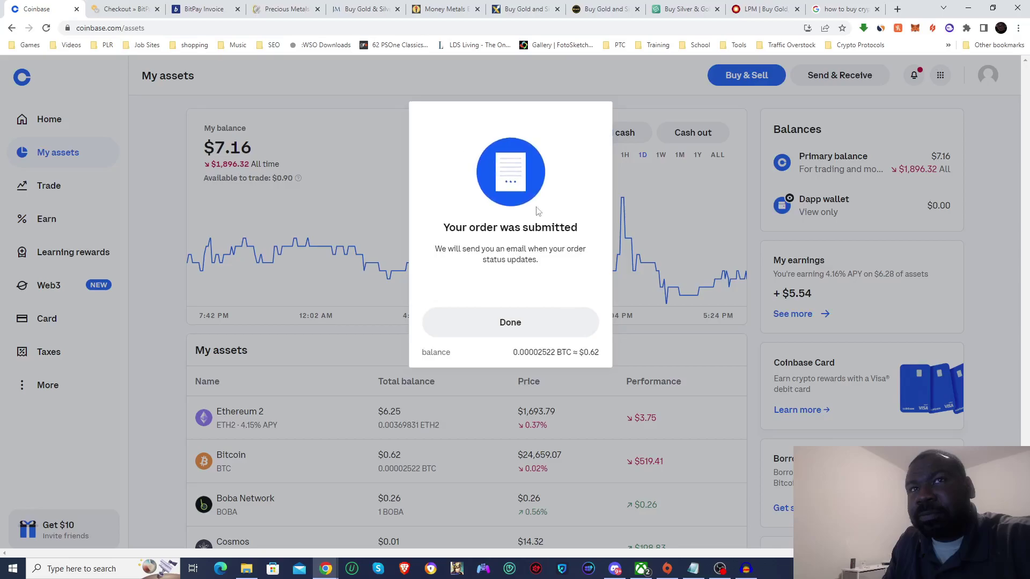
pyautogui.click(510, 322)
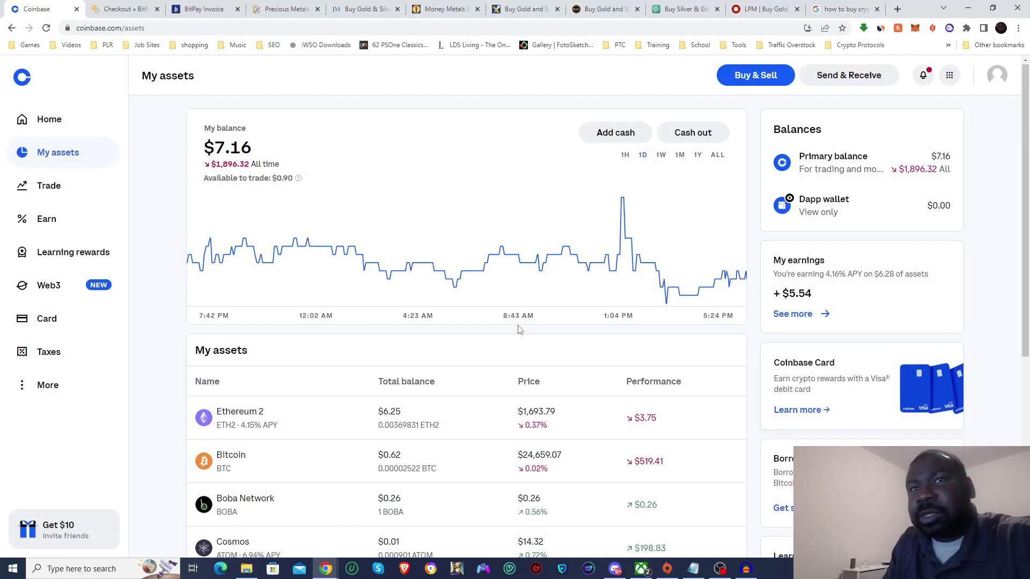
pyautogui.click(46, 28)
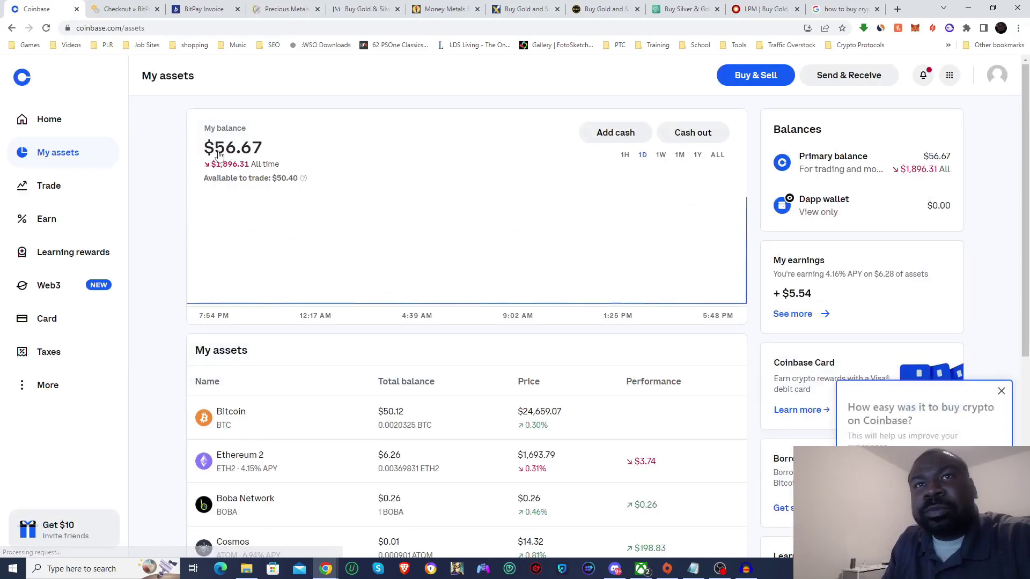
pyautogui.click(198, 8)
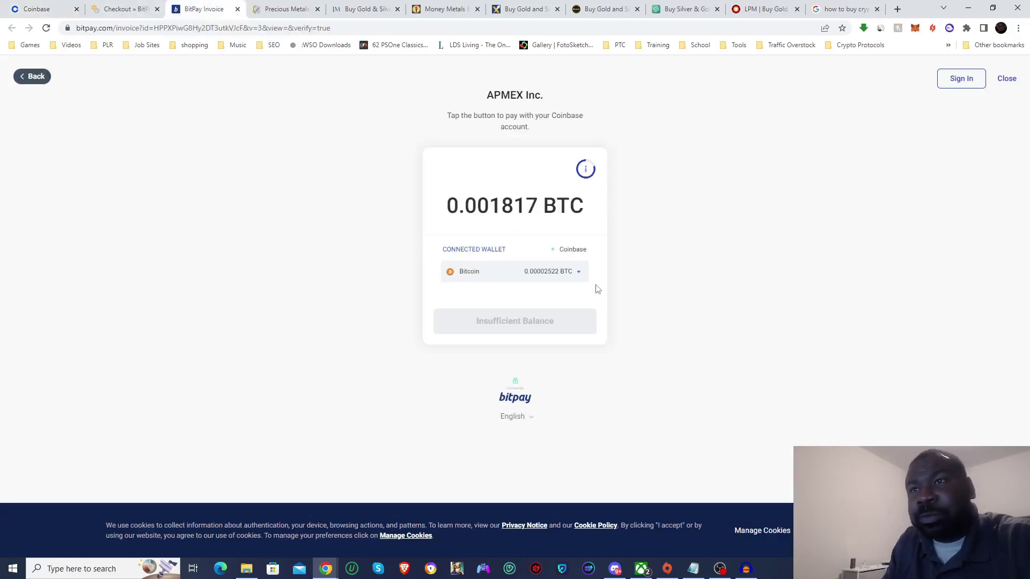
# - Reload the invoice to refresh the Coinbase balance and keep Bitcoin as the paying wallet
pyautogui.click(578, 275)
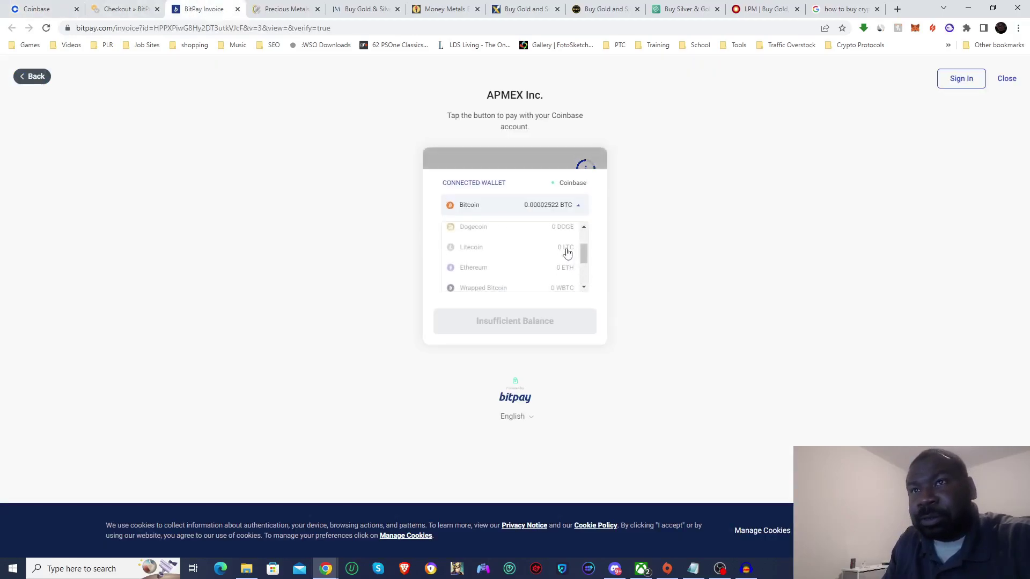
pyautogui.click(498, 207)
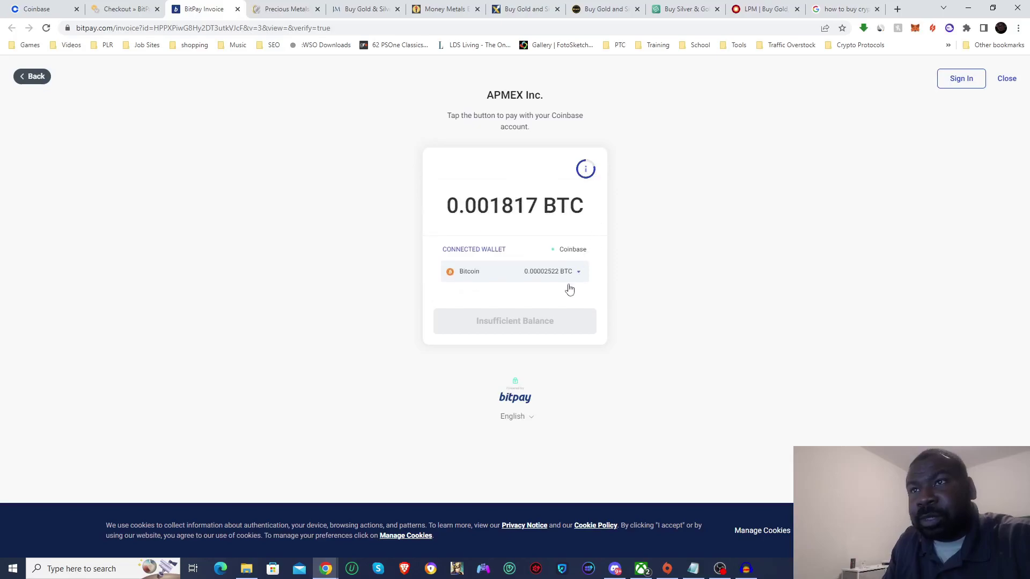
pyautogui.click(46, 27)
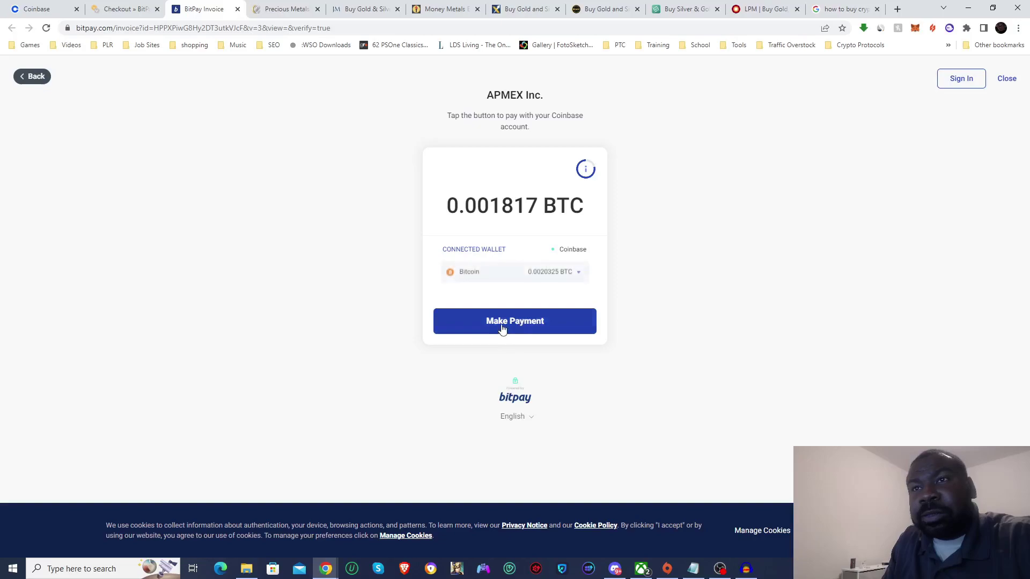
pyautogui.click(579, 275)
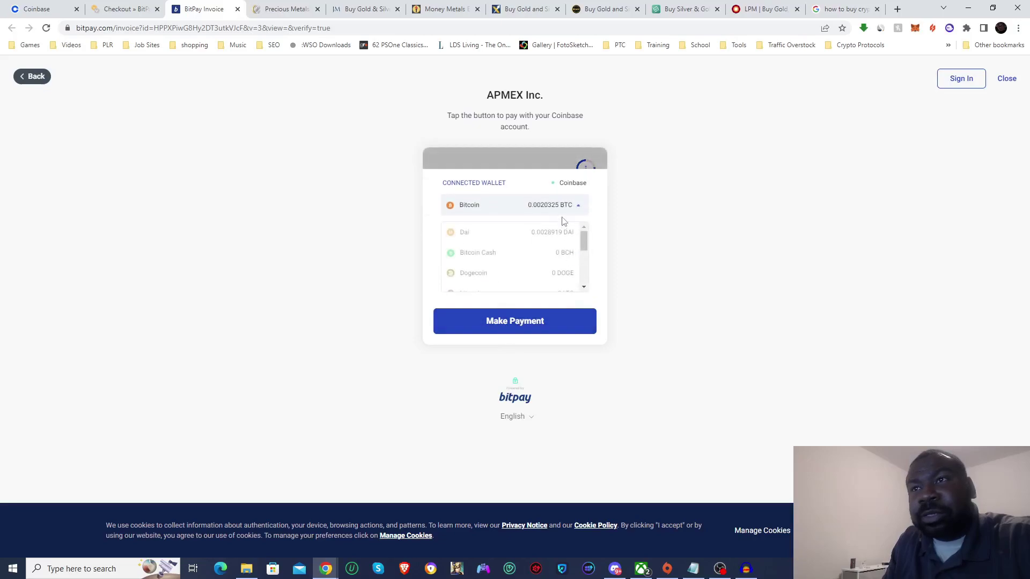
pyautogui.click(540, 215)
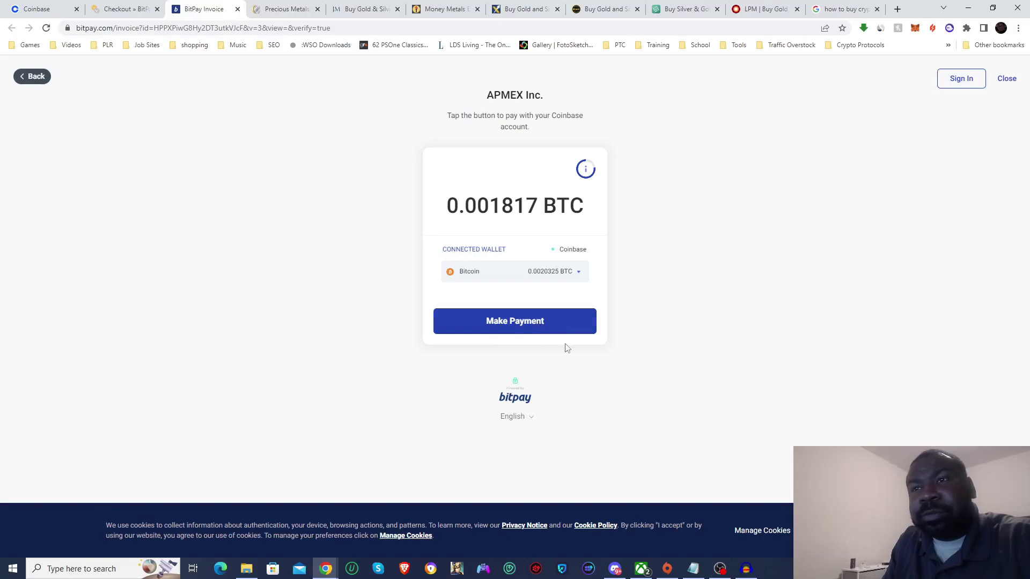
# - Make the payment and submit the 2-Step Verification code
pyautogui.click(563, 328)
pyautogui.click(472, 257)
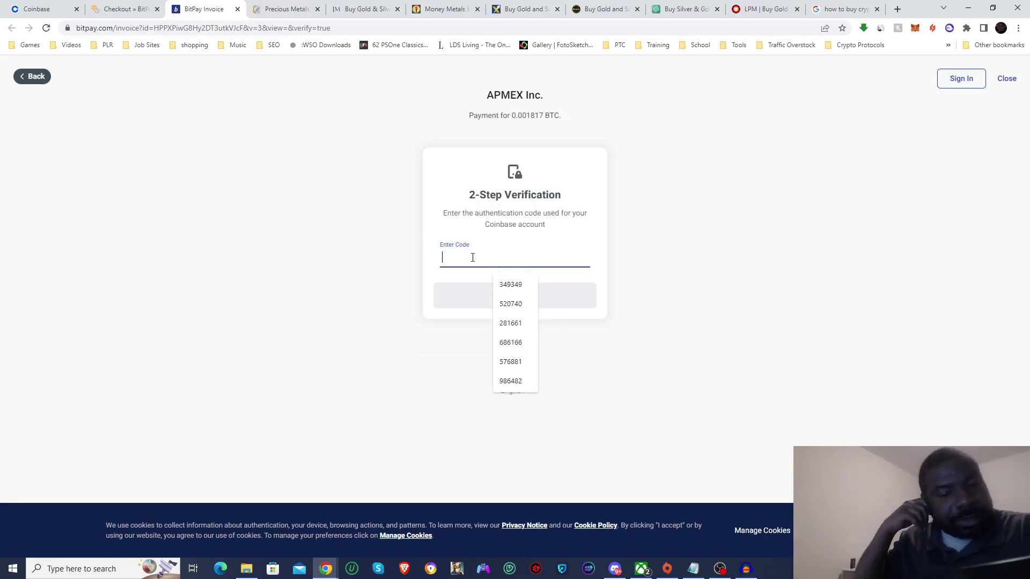
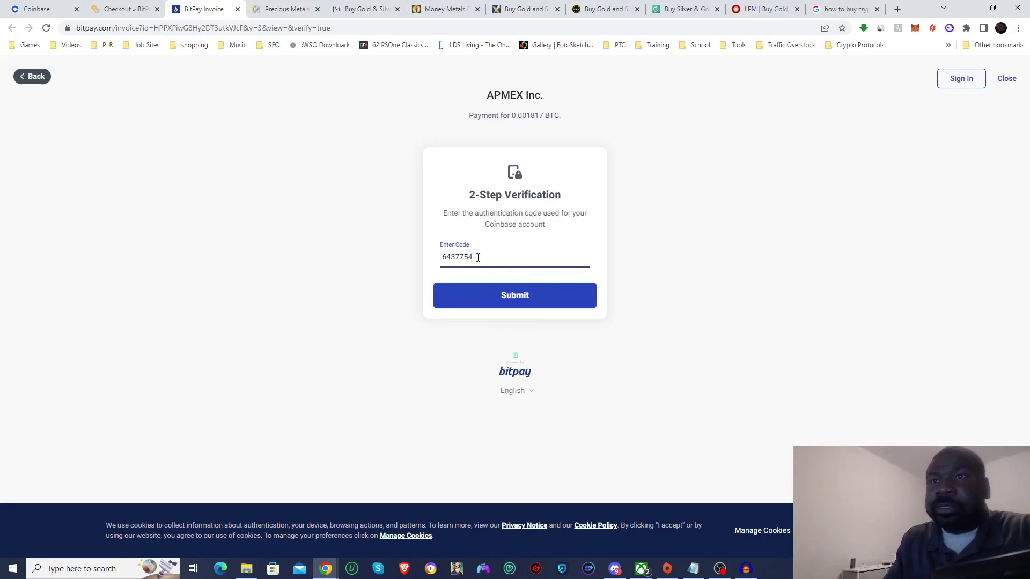
pyautogui.click(518, 290)
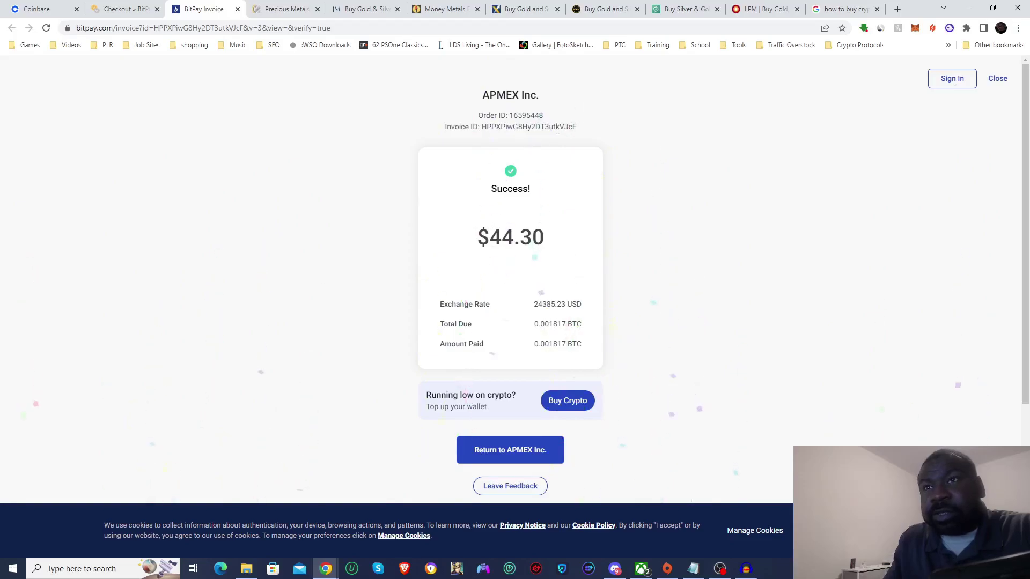
# - Check the Success page shows $44.30 paid, then return to APMEX Inc
pyautogui.scroll(-1, 755, 299)
pyautogui.scroll(1, 755, 299)
pyautogui.scroll(-1, 755, 299)
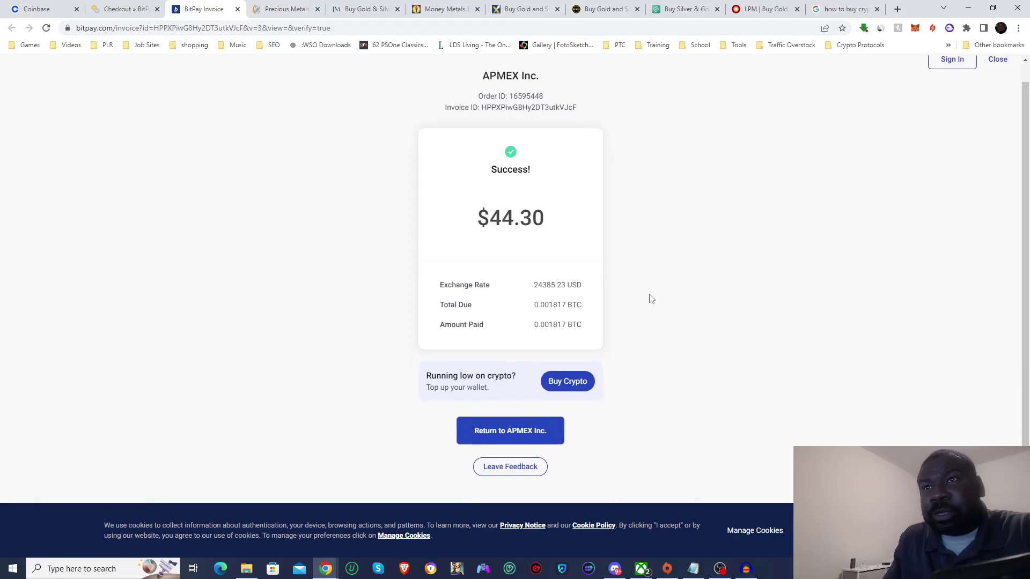
pyautogui.moveTo(493, 218); pyautogui.dragTo(549, 230)
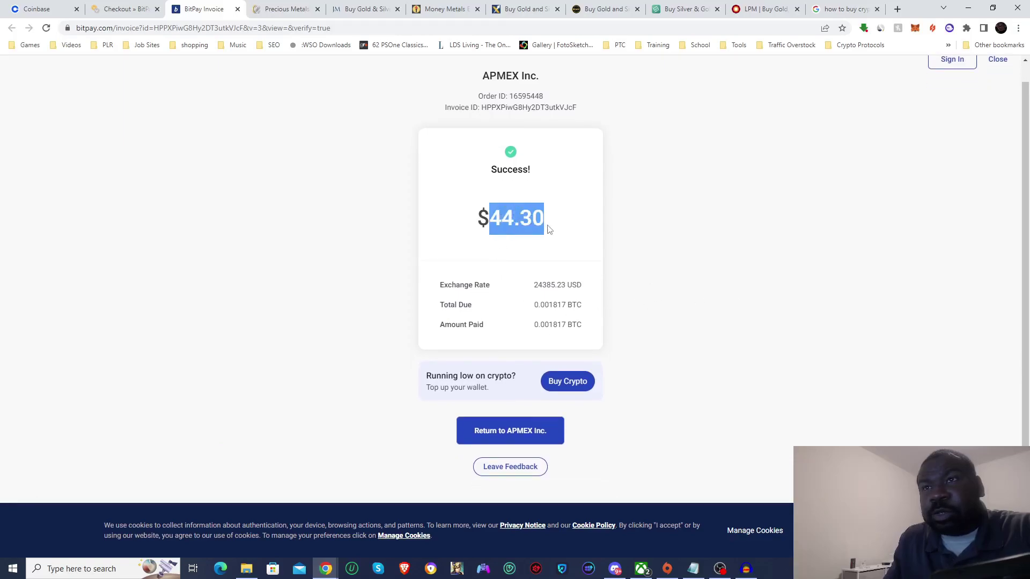
pyautogui.click(377, 256)
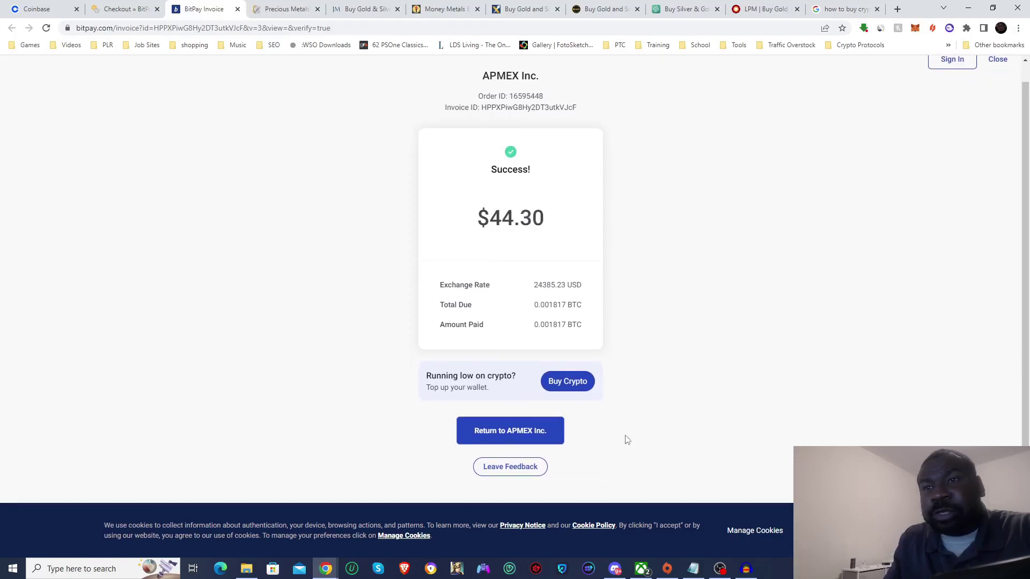
pyautogui.click(492, 430)
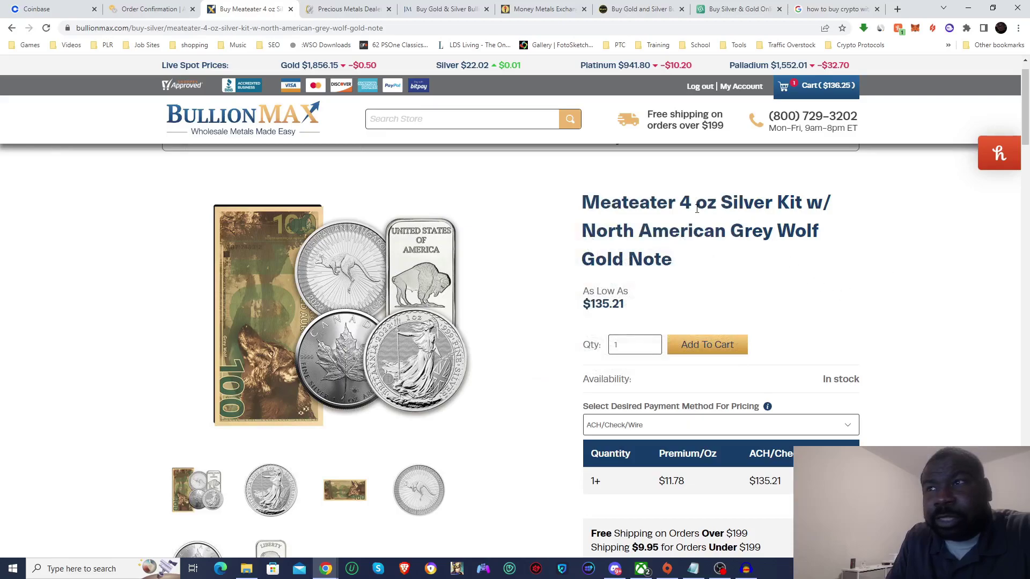
# - Add another Meateater 4 oz Silver Kit to the cart and show its Cryptocurrency pricing
pyautogui.click(698, 346)
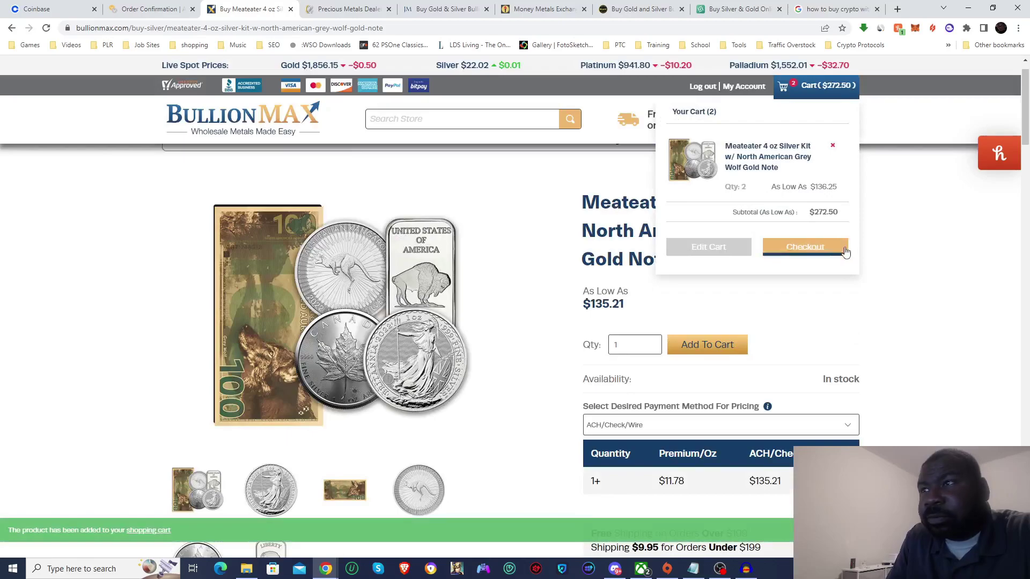
pyautogui.click(847, 425)
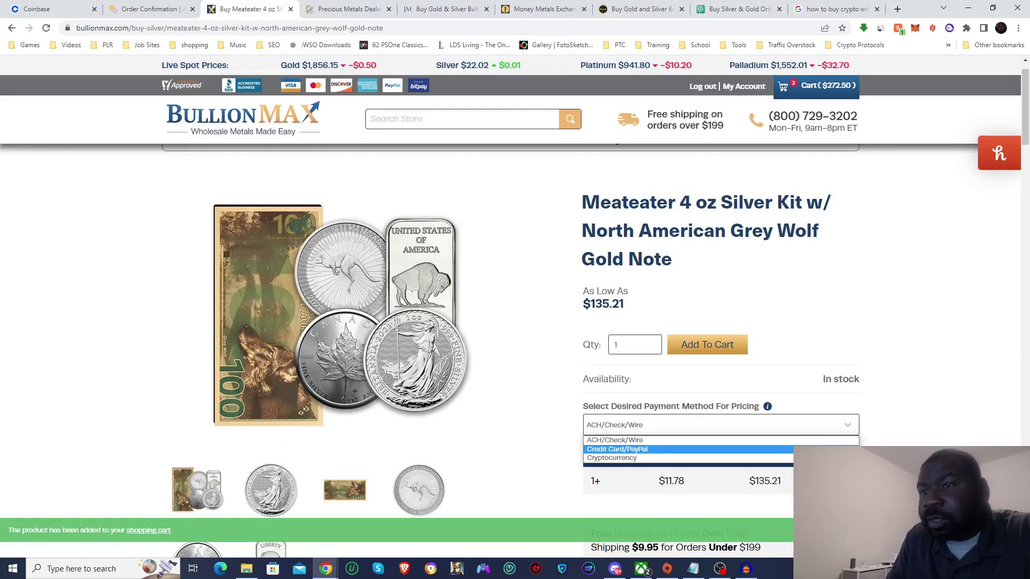
pyautogui.click(845, 457)
pyautogui.scroll(-2, 881, 385)
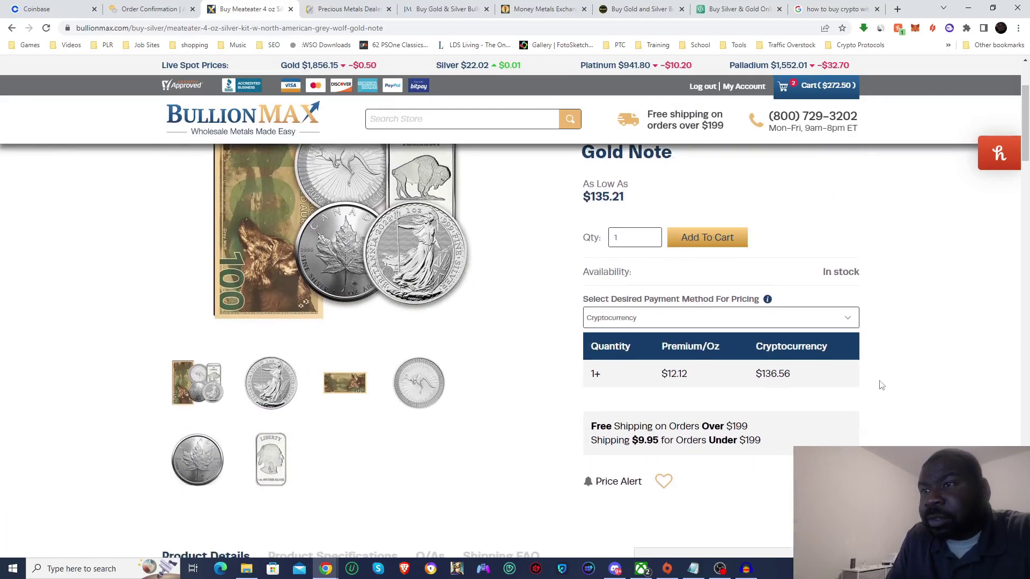
# - Compare ACH/Check/Wire and Credit Card/PayPal prices, then return to Cryptocurrency at $136.56
pyautogui.click(814, 314)
pyautogui.click(800, 334)
pyautogui.click(804, 318)
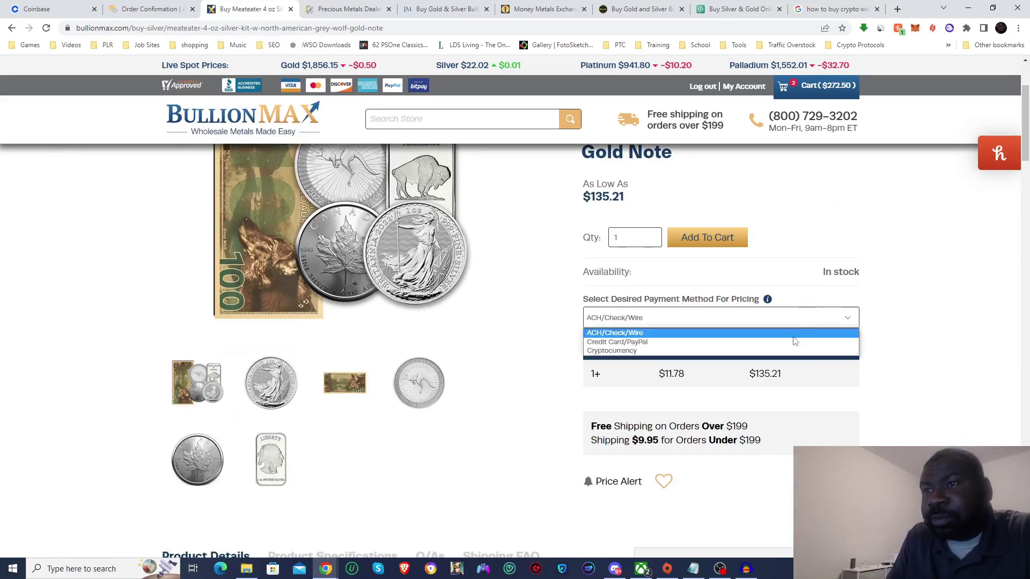
pyautogui.click(792, 342)
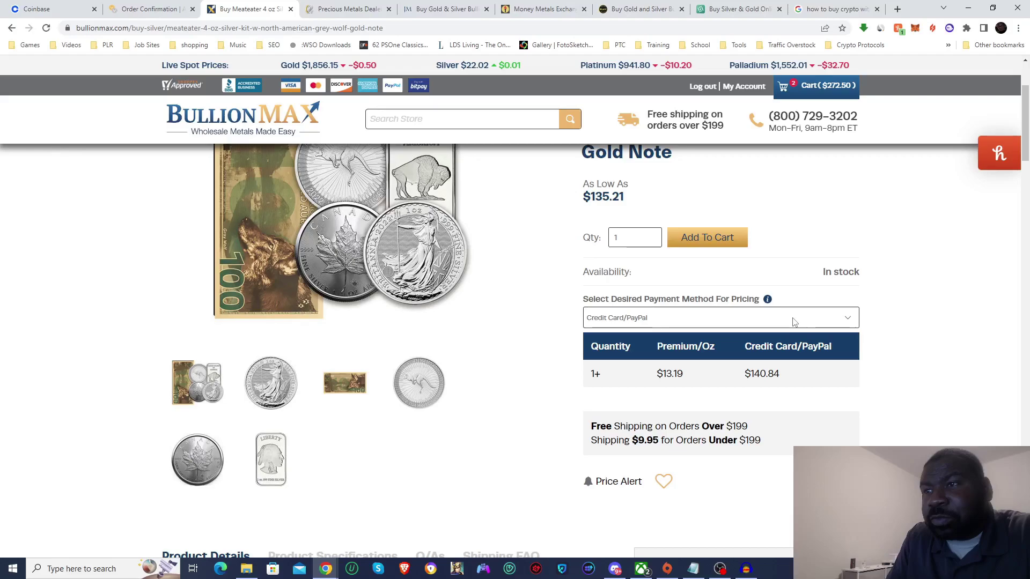
pyautogui.click(795, 319)
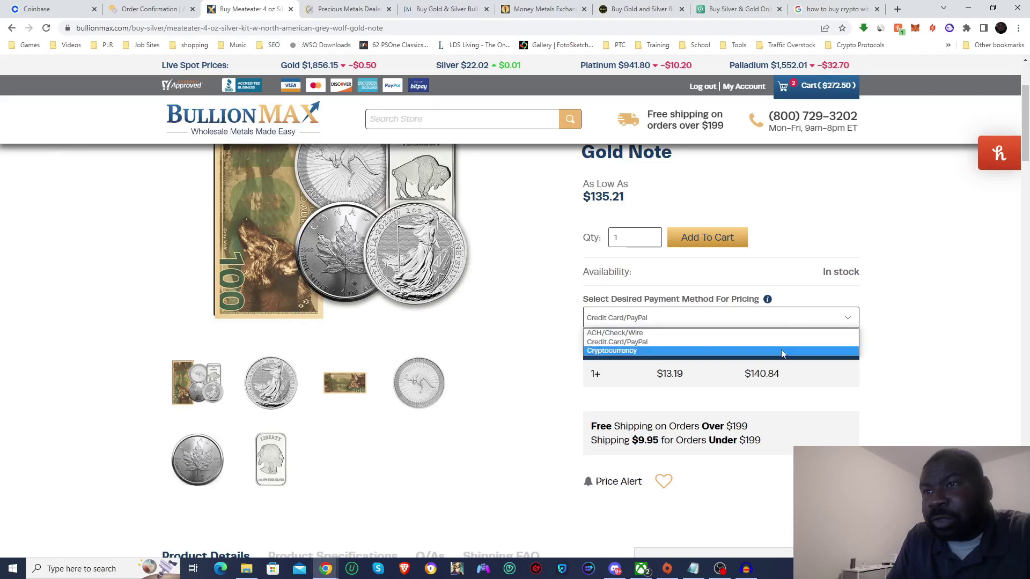
pyautogui.click(782, 352)
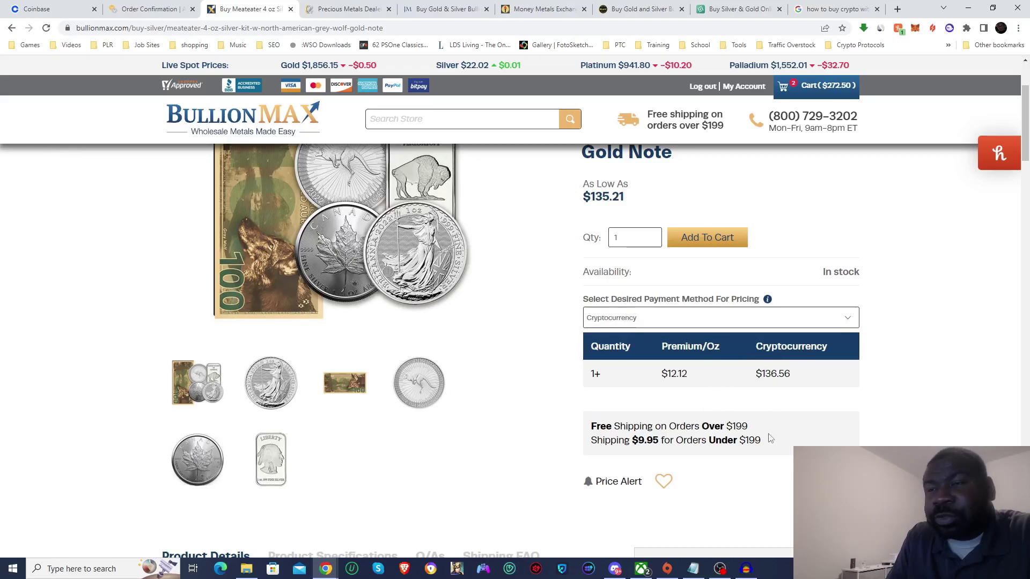
pyautogui.scroll(3, 771, 438)
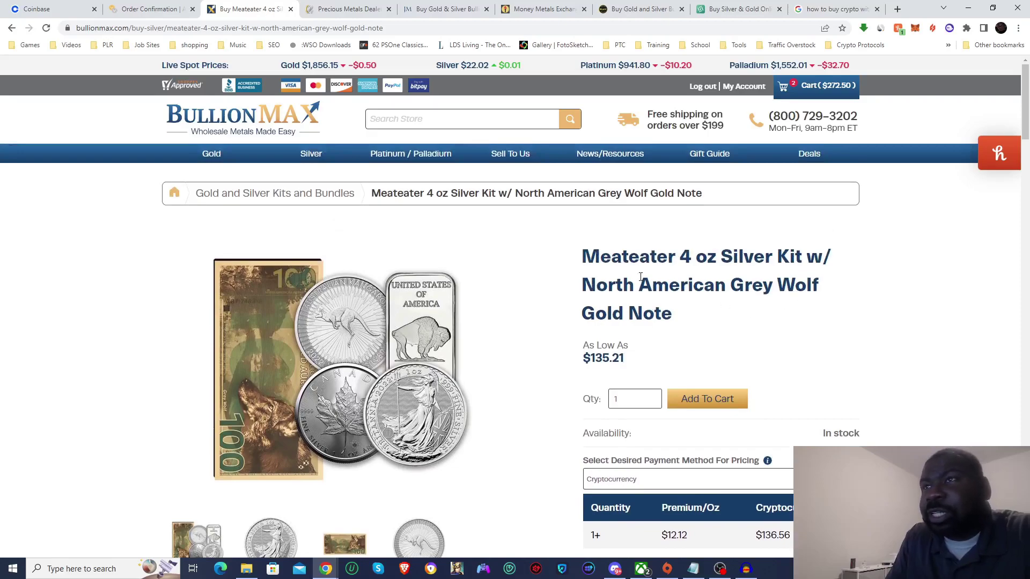
# - In the full cart, dismiss the coupon popup and reduce the Meateater kits to one
pyautogui.moveTo(819, 90)
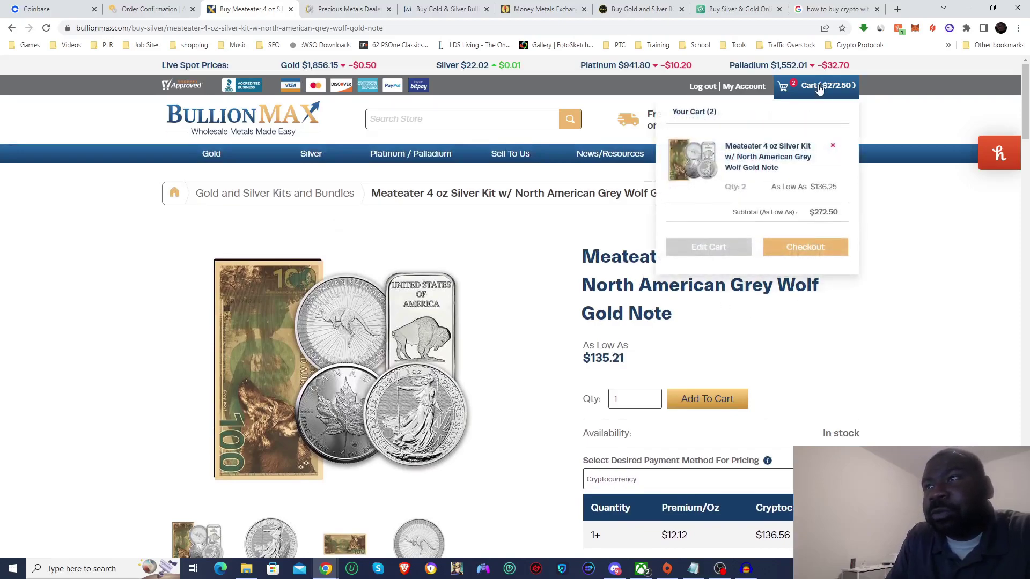
pyautogui.click(819, 90)
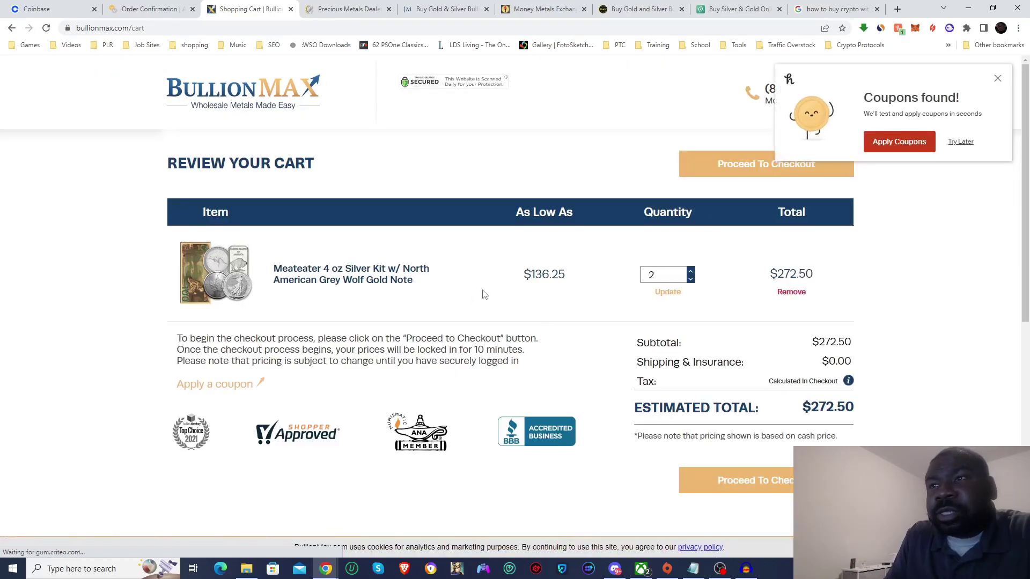
pyautogui.click(996, 79)
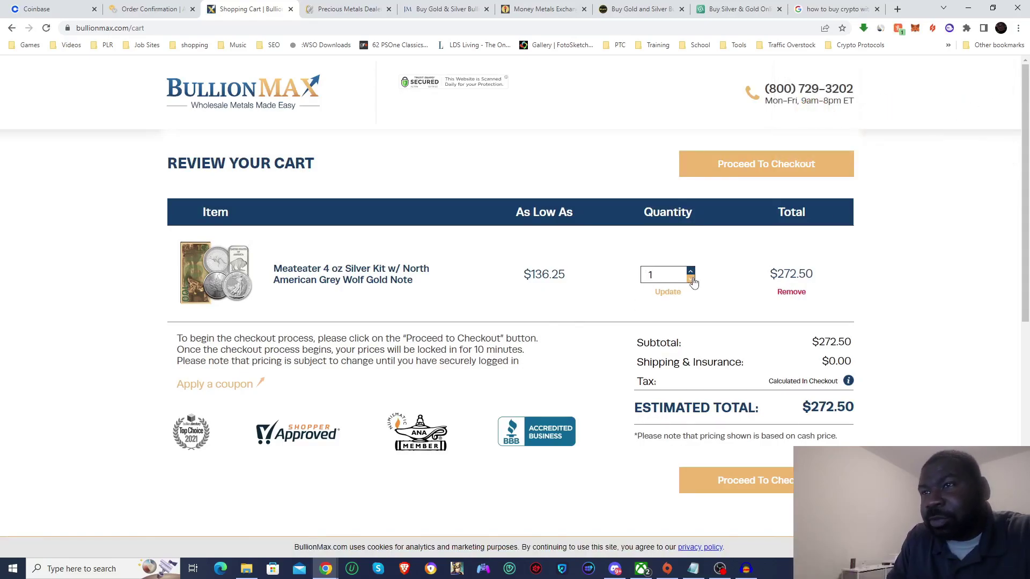
pyautogui.click(668, 293)
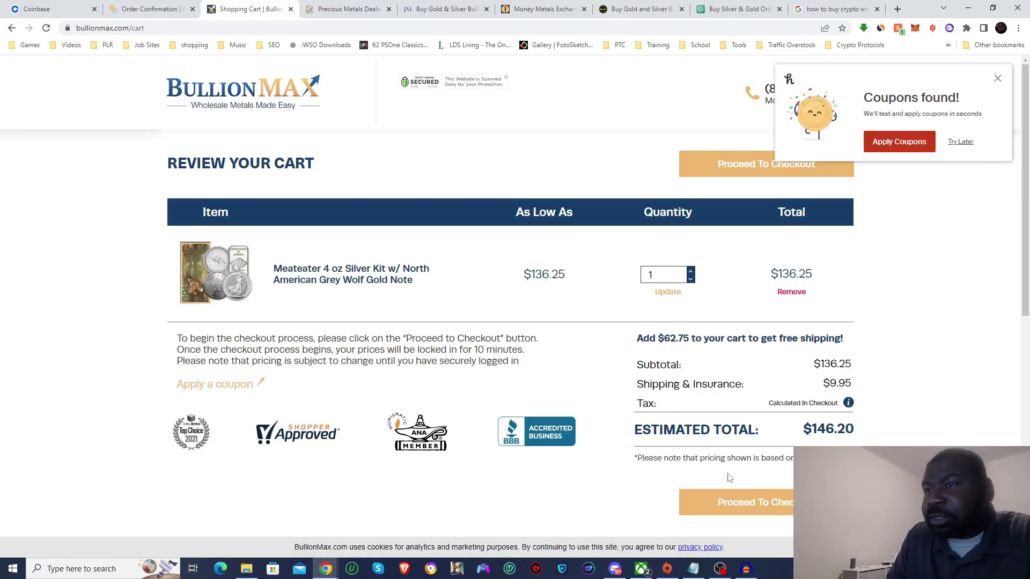
# - Check out the single kit with BitPay payment and place the $147.20 order
pyautogui.click(748, 499)
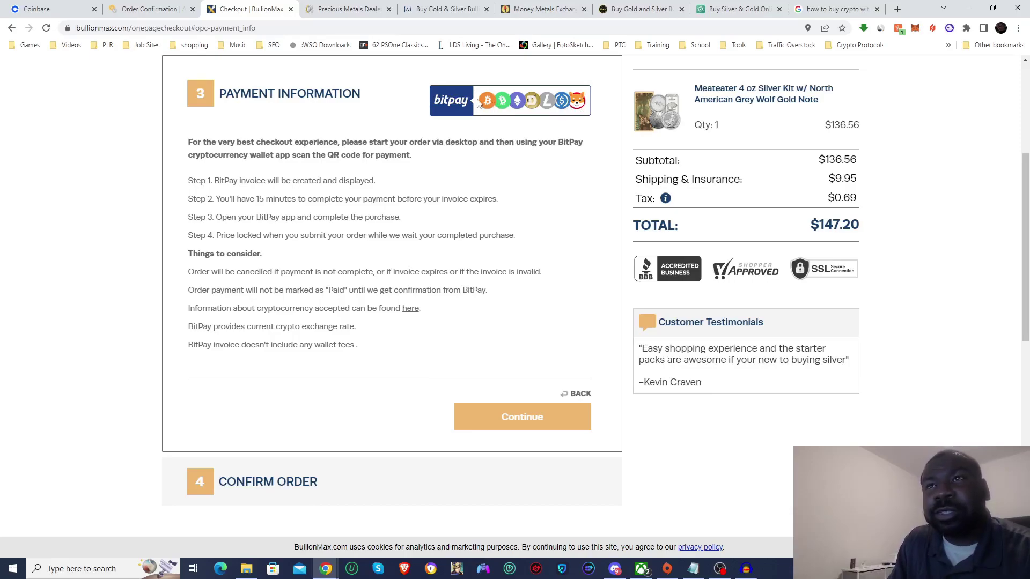
pyautogui.click(517, 420)
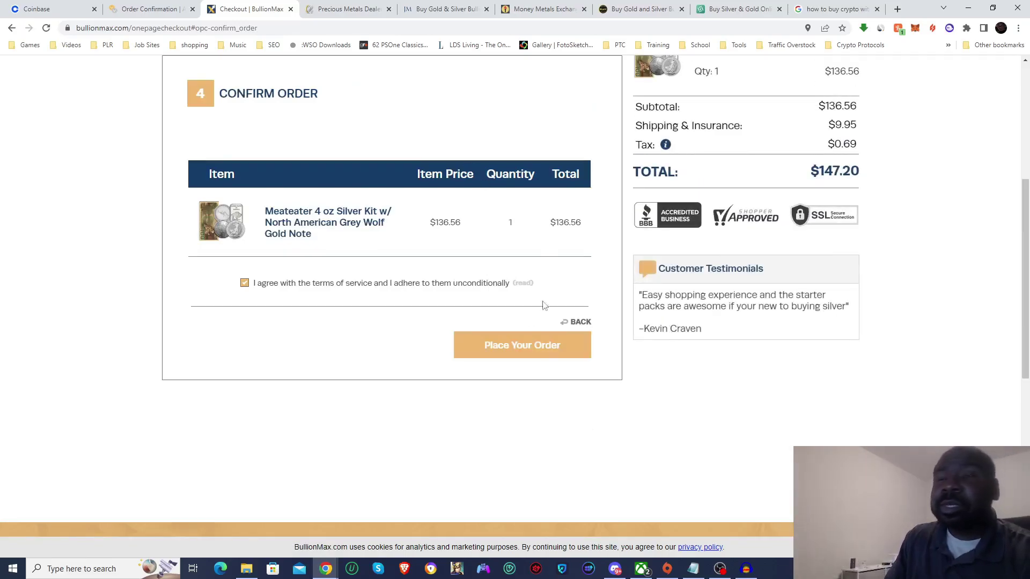
pyautogui.click(498, 346)
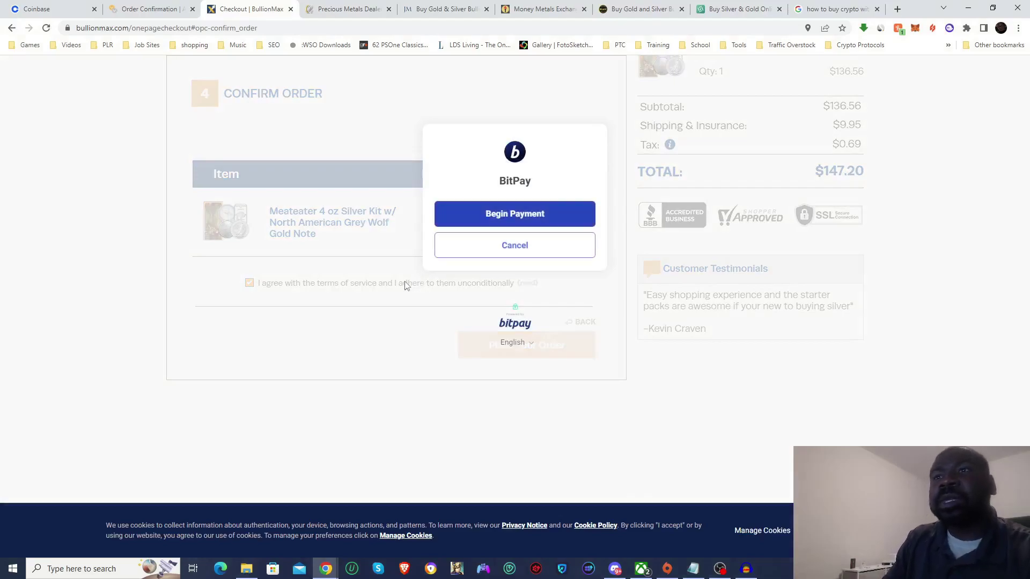
# - Begin the BitPay payment and choose Coinbase from the wallet list
pyautogui.click(518, 214)
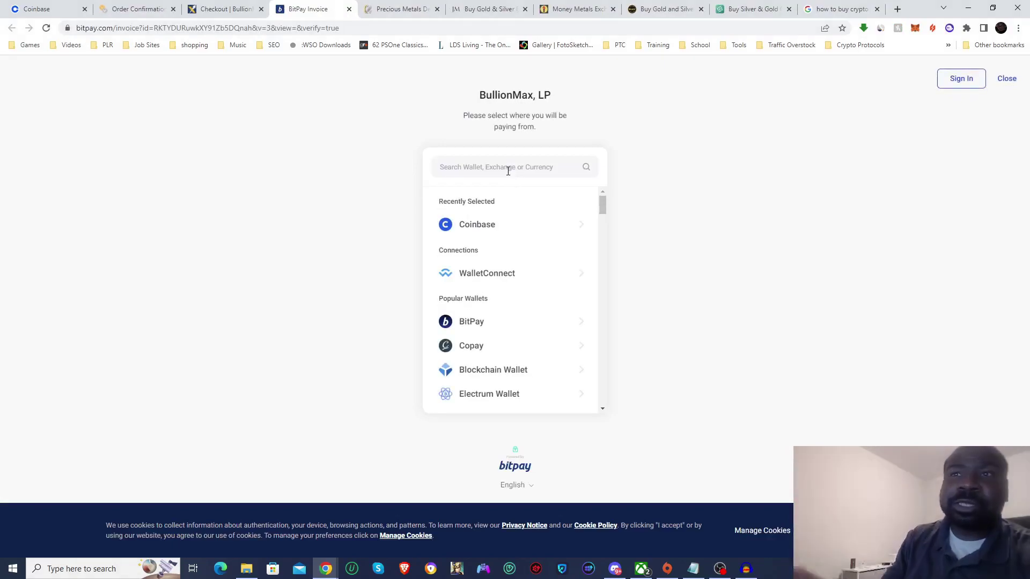
pyautogui.moveTo(602, 204); pyautogui.dragTo(590, 395)
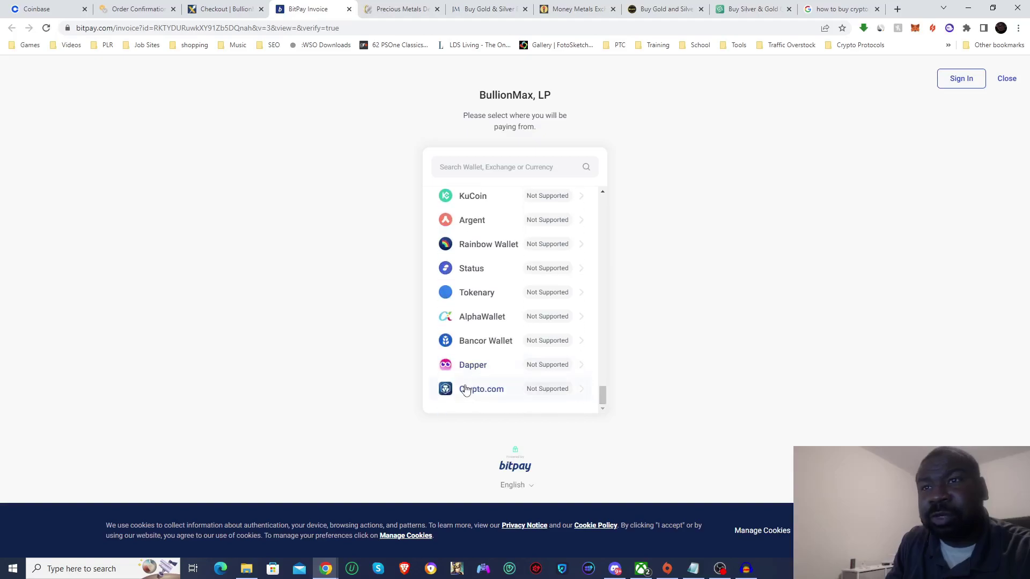
pyautogui.scroll(2, 465, 375)
pyautogui.scroll(1, 476, 313)
pyautogui.scroll(4, 466, 282)
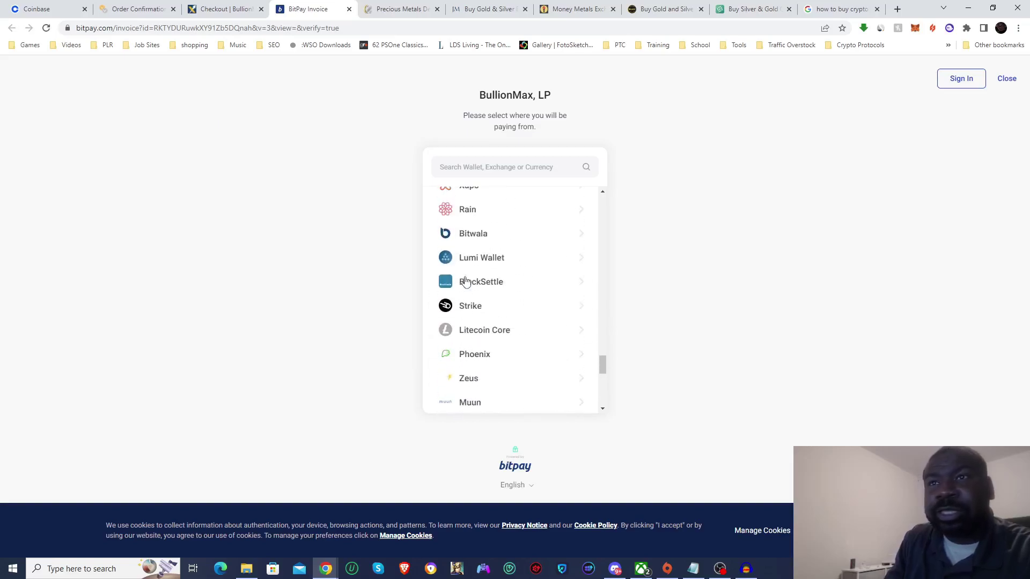
pyautogui.scroll(10, 465, 283)
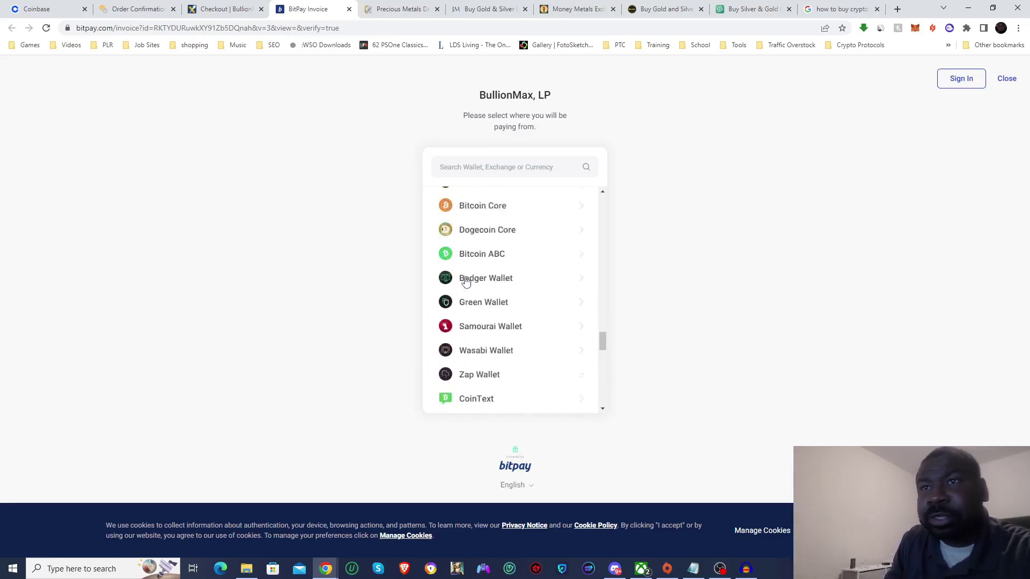
pyautogui.scroll(10, 465, 282)
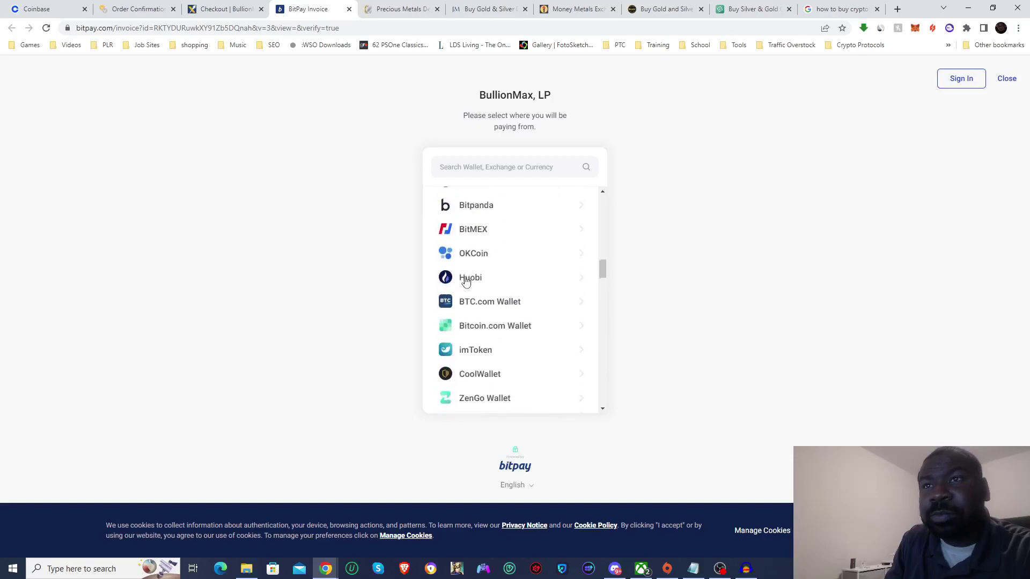
pyautogui.scroll(3, 465, 282)
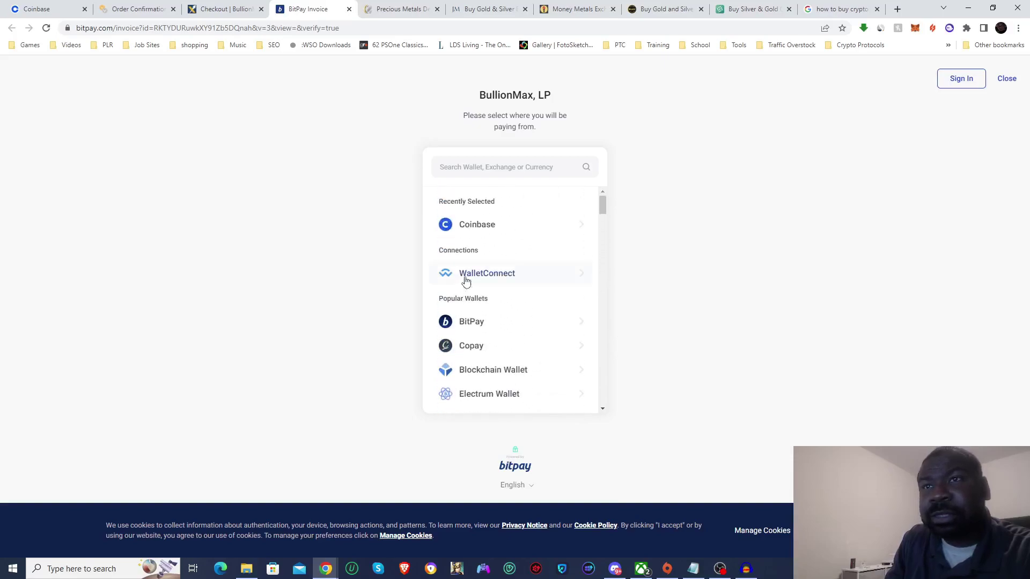
pyautogui.scroll(-8, 467, 279)
pyautogui.scroll(4, 499, 277)
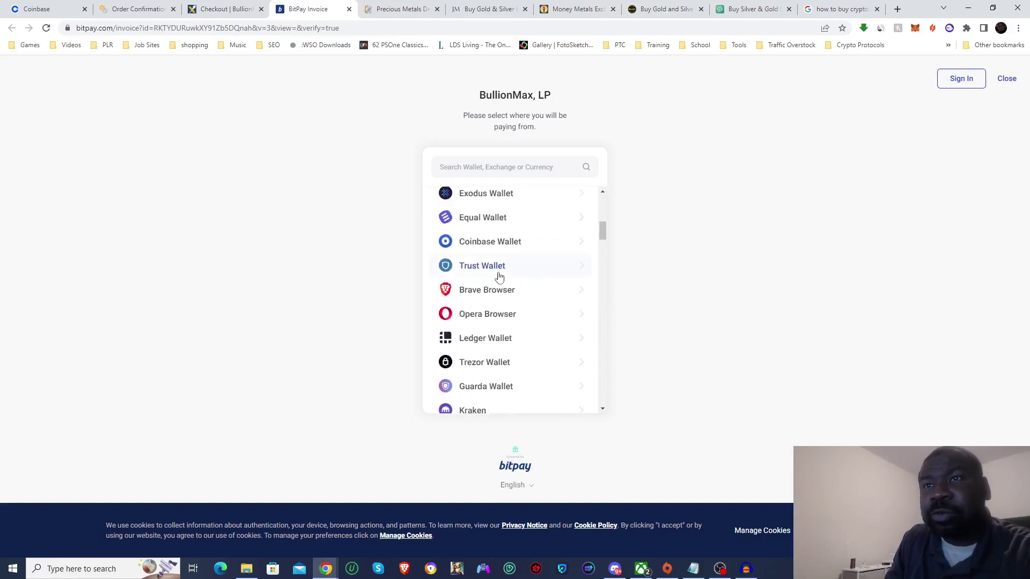
pyautogui.scroll(1, 470, 333)
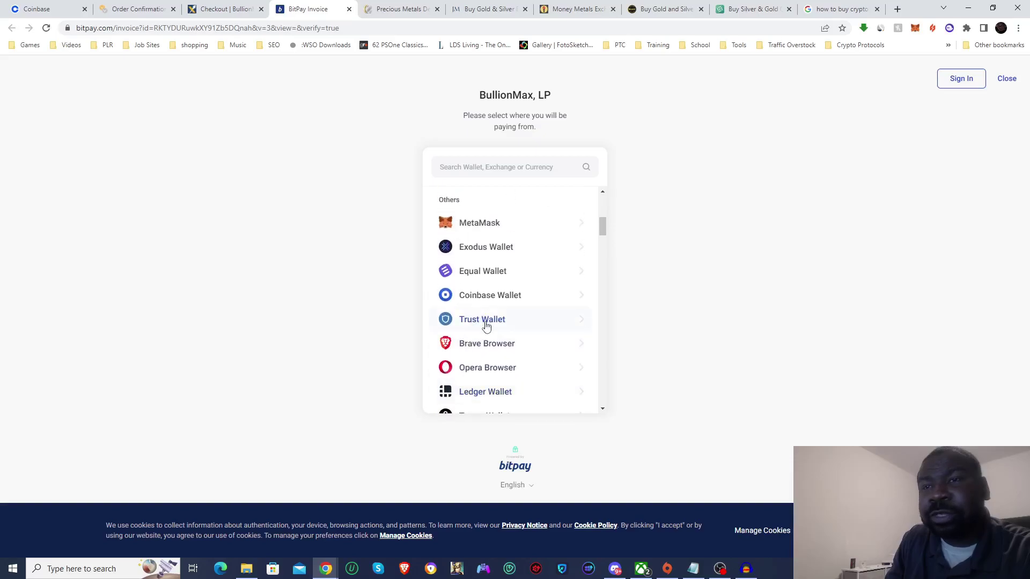
pyautogui.scroll(1, 486, 326)
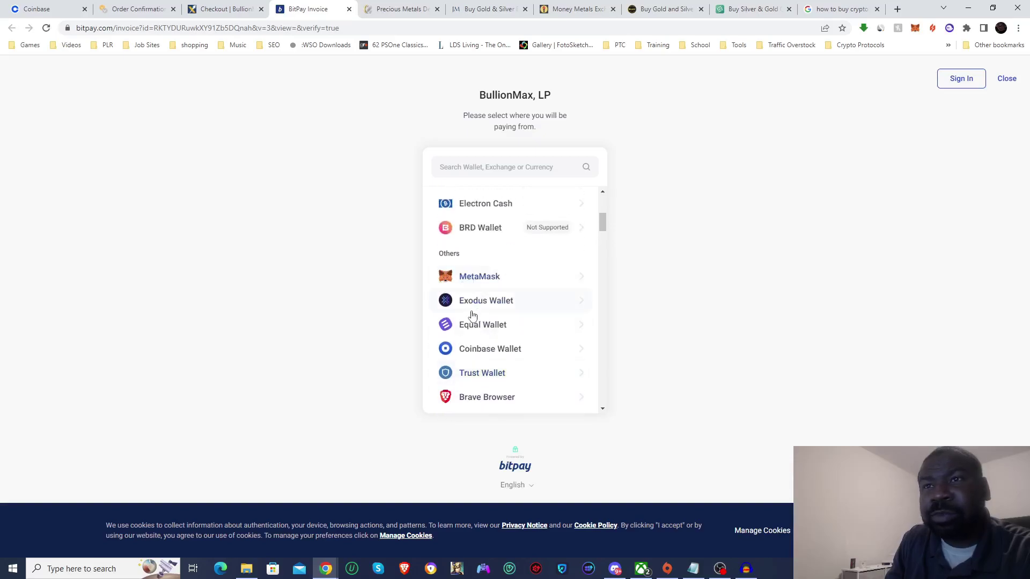
pyautogui.scroll(4, 472, 316)
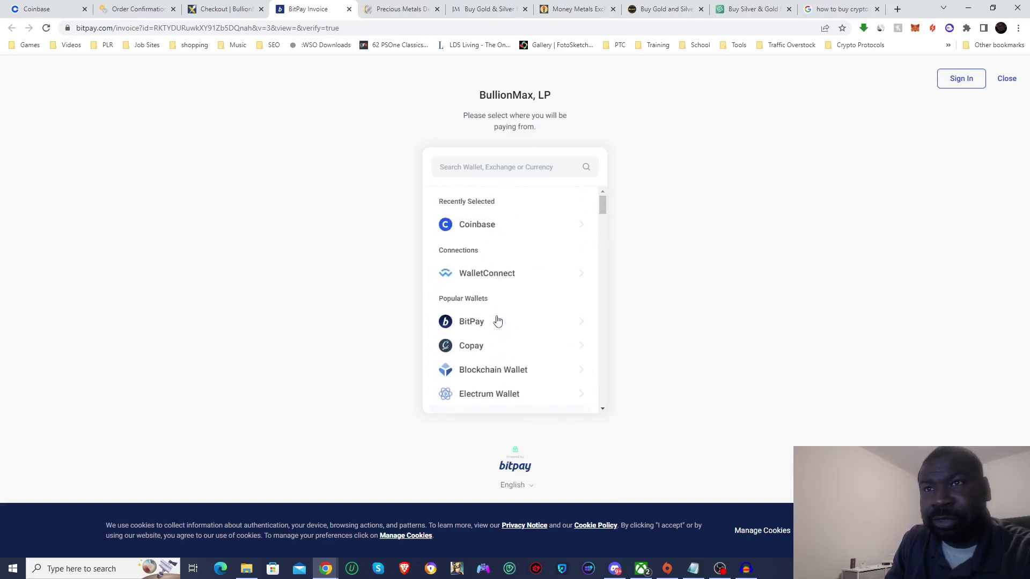
pyautogui.click(467, 226)
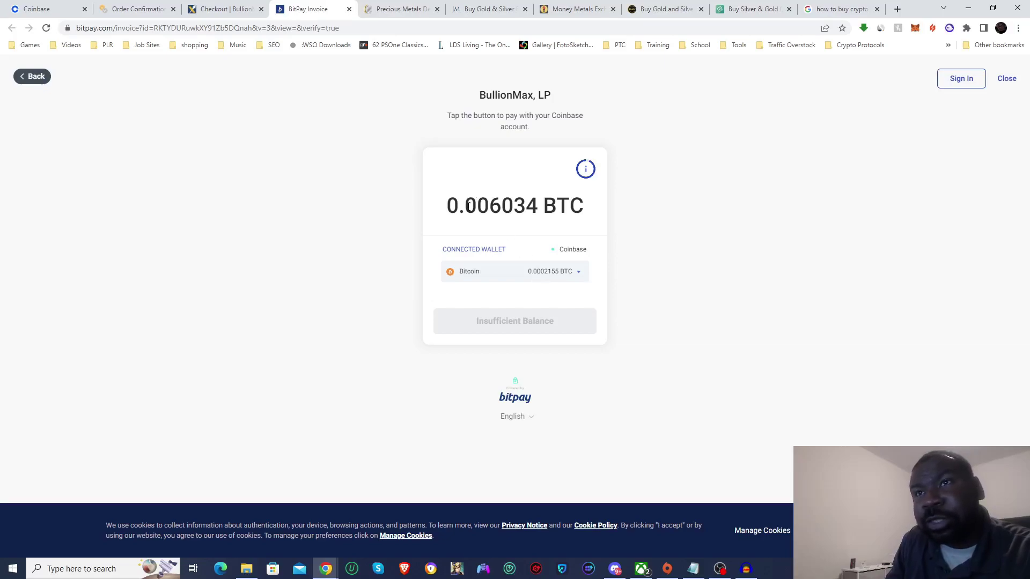
# - Note the 0.006034 BTC due exceeds the balance, then check Coinbase's $5.31 Bitcoin balance
pyautogui.moveTo(468, 205); pyautogui.dragTo(578, 204)
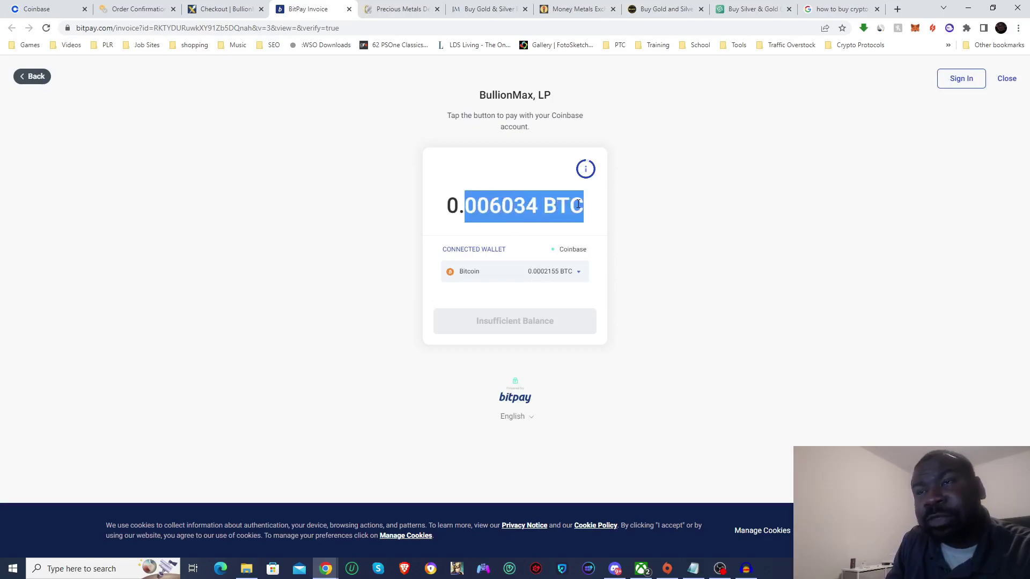
pyautogui.click(303, 220)
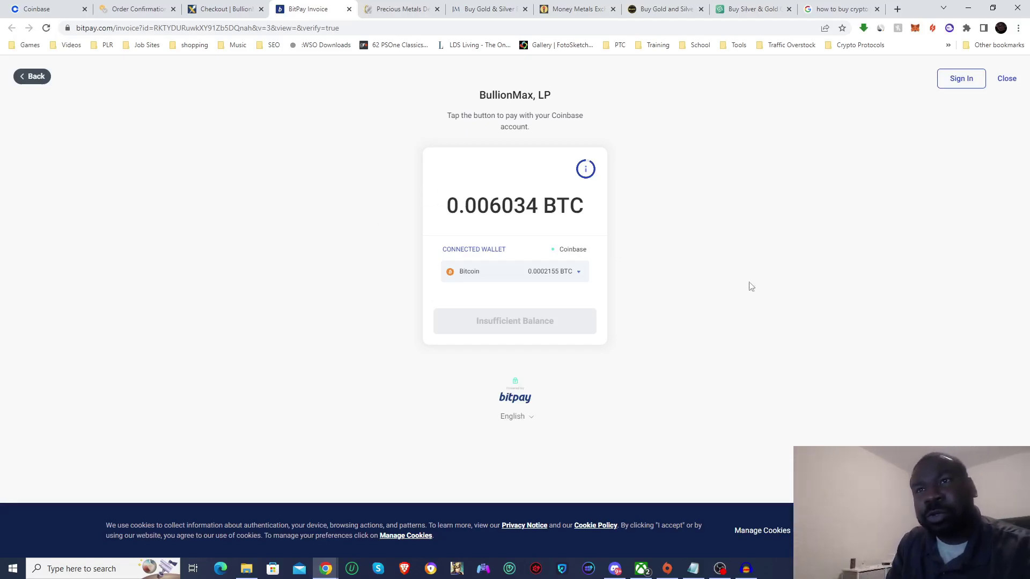
pyautogui.click(43, 9)
pyautogui.click(519, 410)
# - Buy $147 of Bitcoin (0.00590455 BTC) via PayPal and confirm the purchase
pyautogui.scroll(-3, 520, 391)
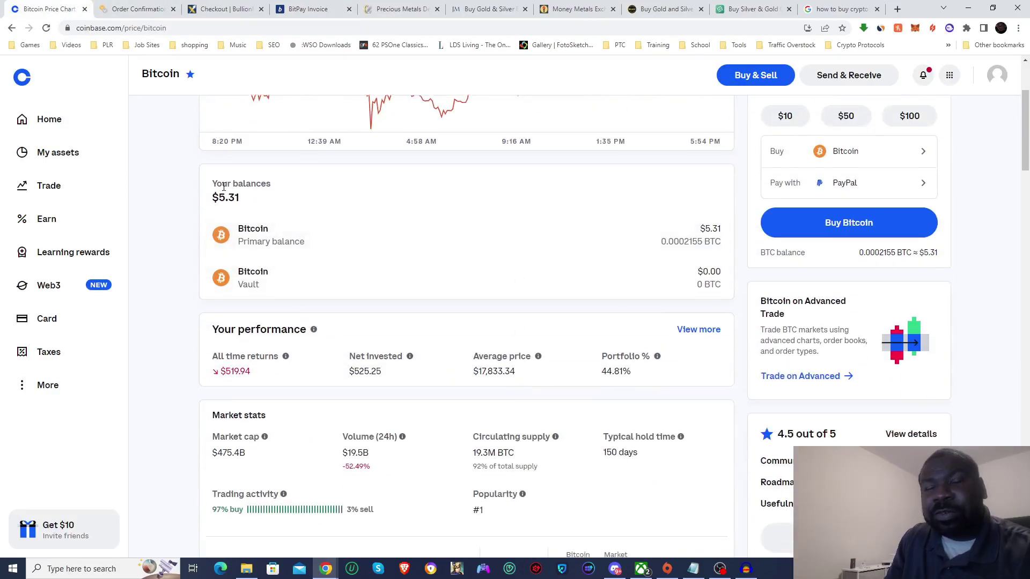
pyautogui.scroll(3, 439, 421)
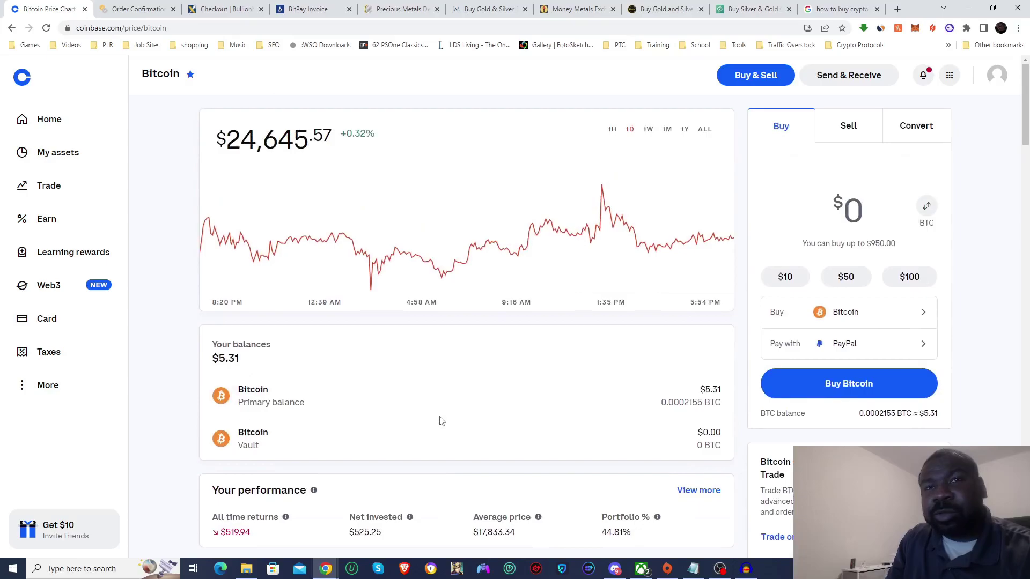
pyautogui.click(766, 77)
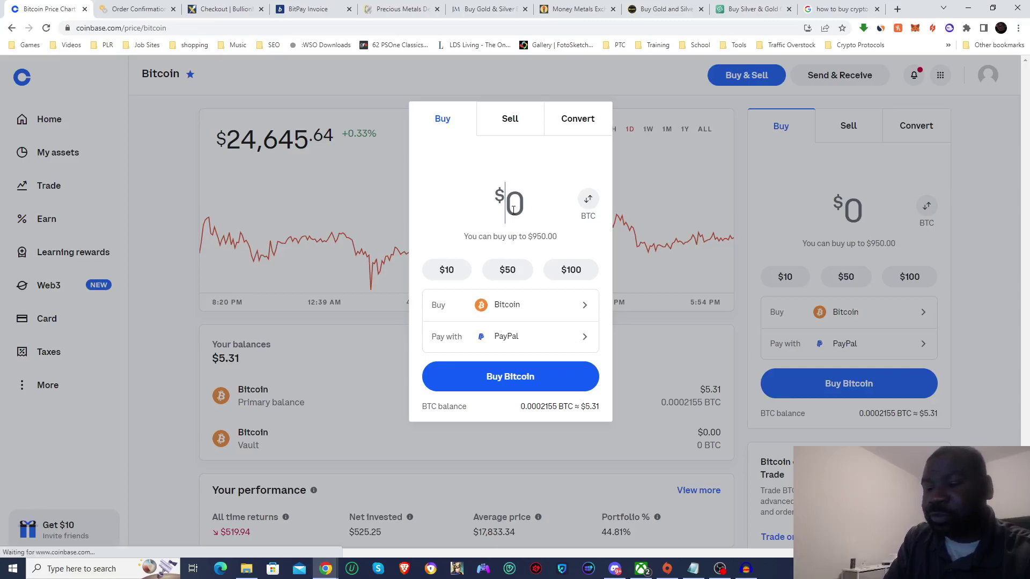
pyautogui.write('147')
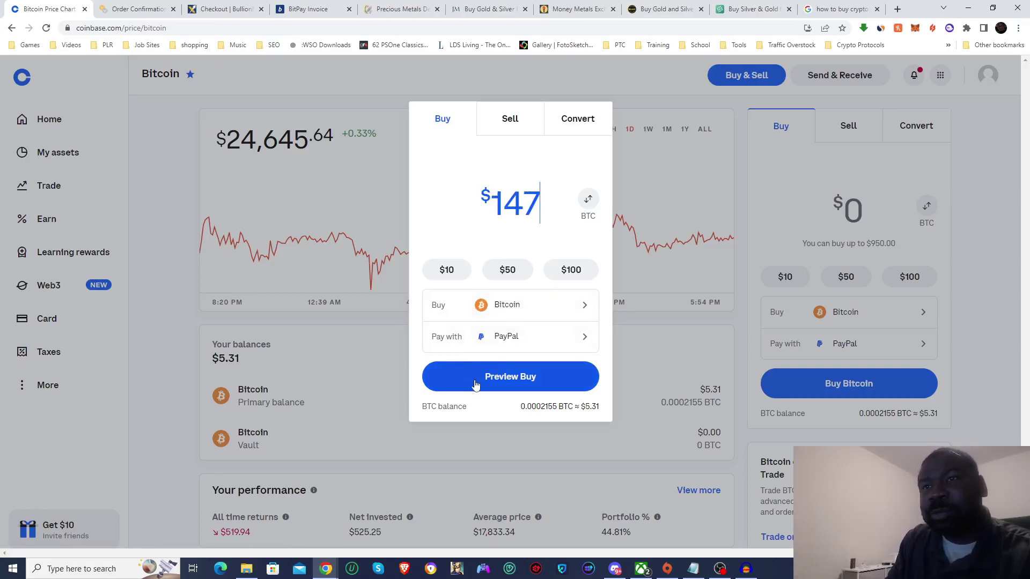
pyautogui.click(493, 377)
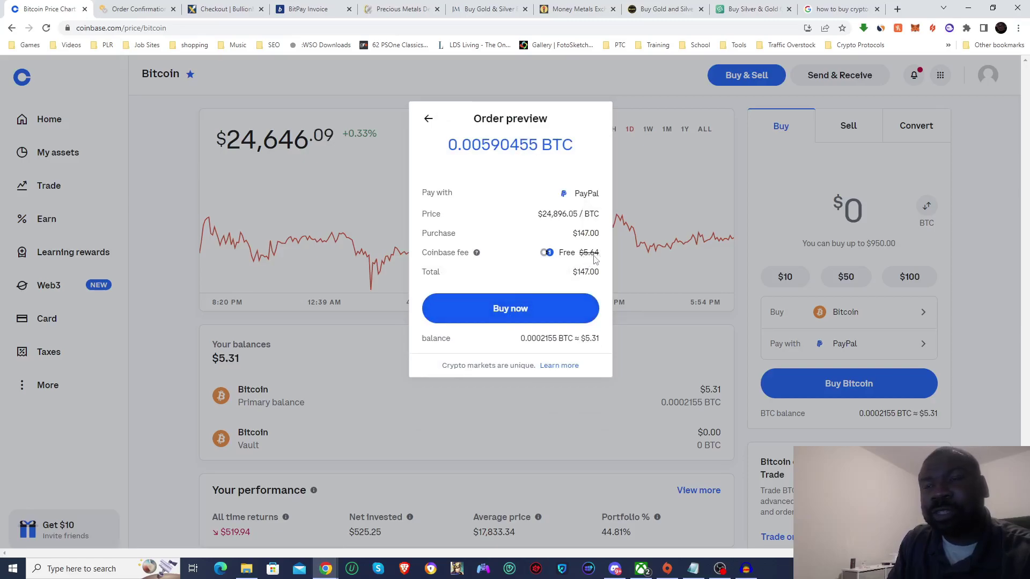
pyautogui.click(505, 313)
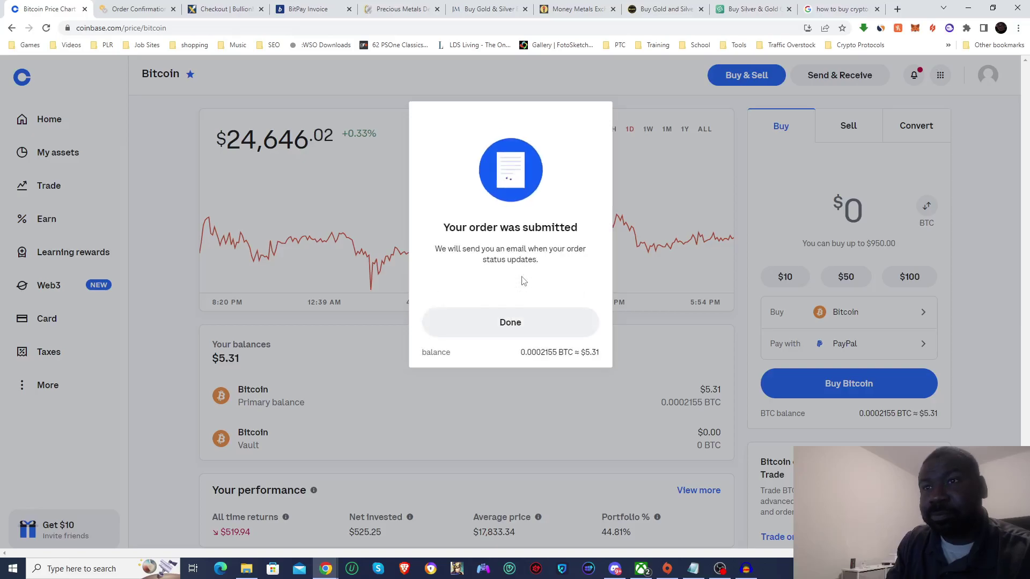
pyautogui.click(511, 324)
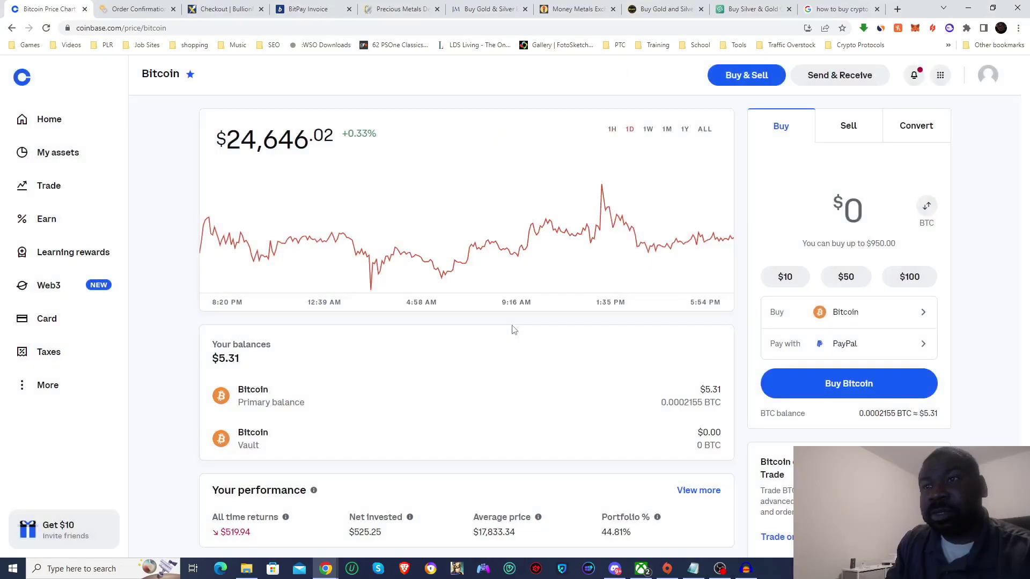
# - Refresh Coinbase, check My assets for the 0.00612005 BTC balance, and go back to the invoice
pyautogui.click(45, 28)
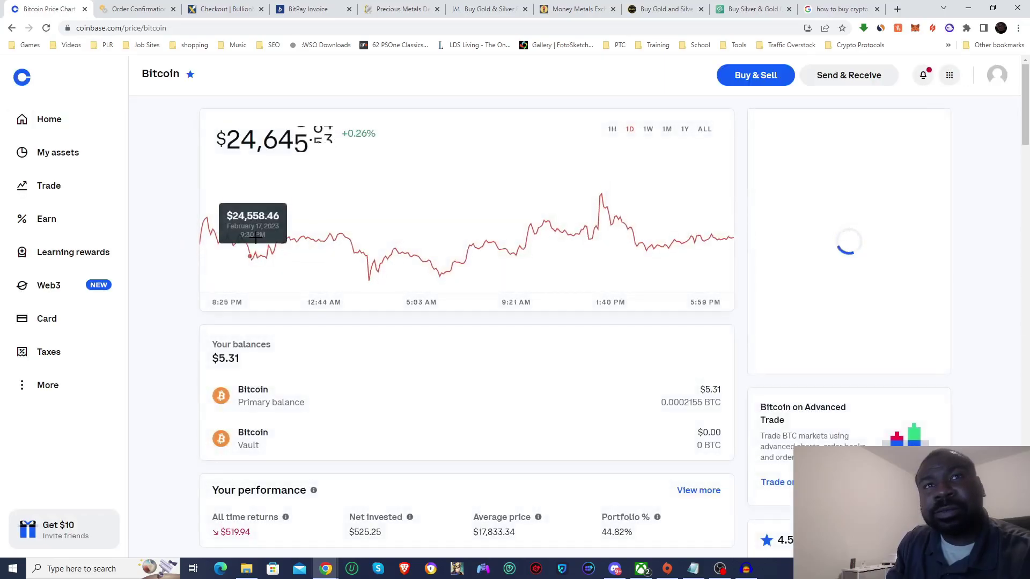
pyautogui.click(58, 154)
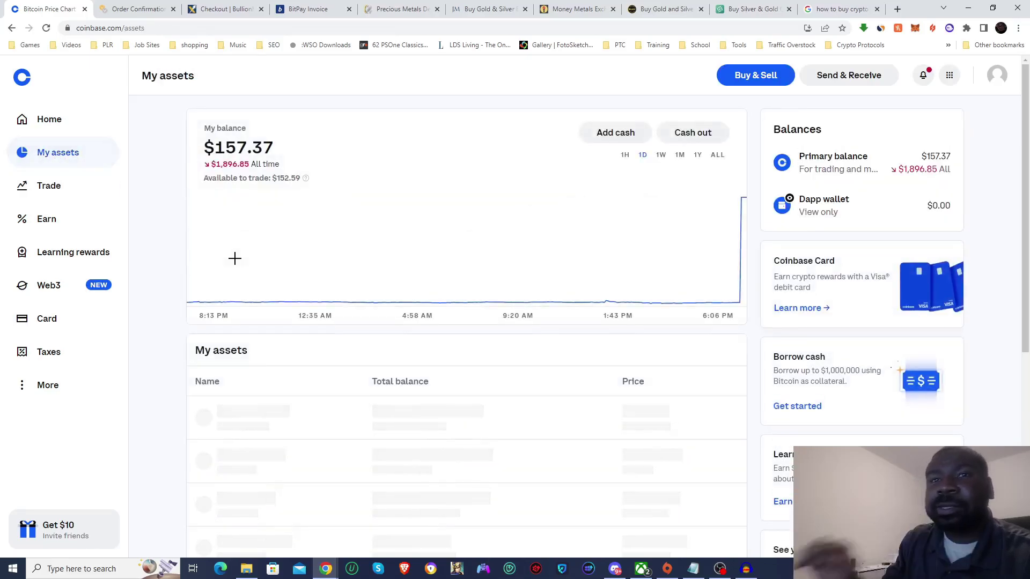
pyautogui.scroll(-2, 438, 358)
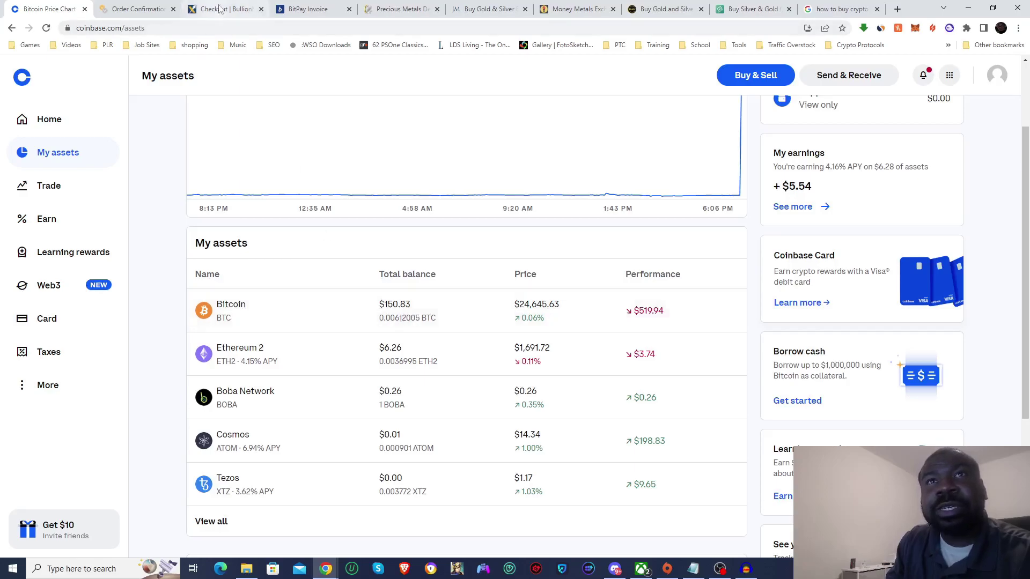
pyautogui.click(305, 9)
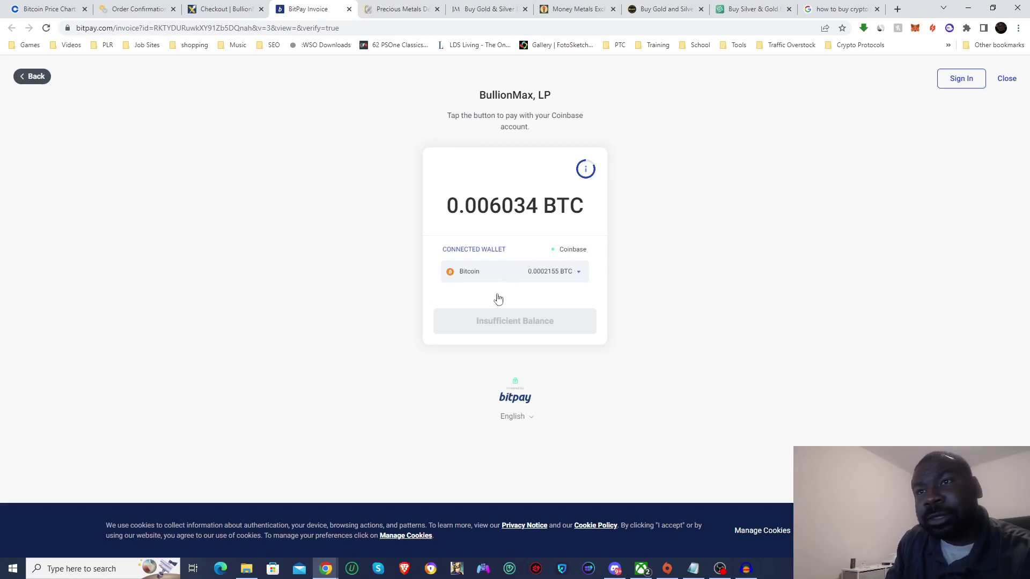
# - Reload the invoice and pay 0.006034 BTC from Coinbase, authorising with the verification code
pyautogui.click(47, 28)
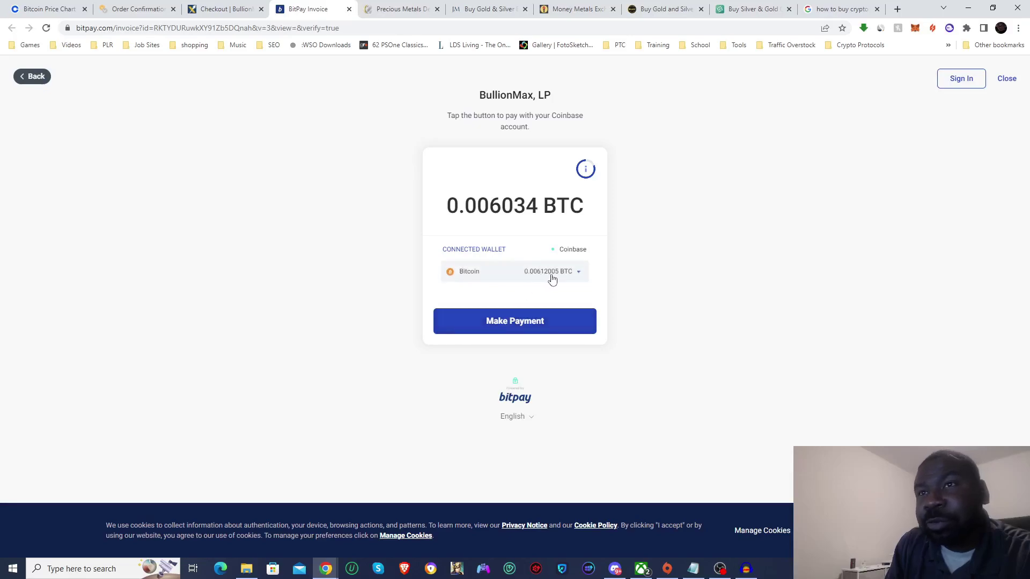
pyautogui.click(508, 322)
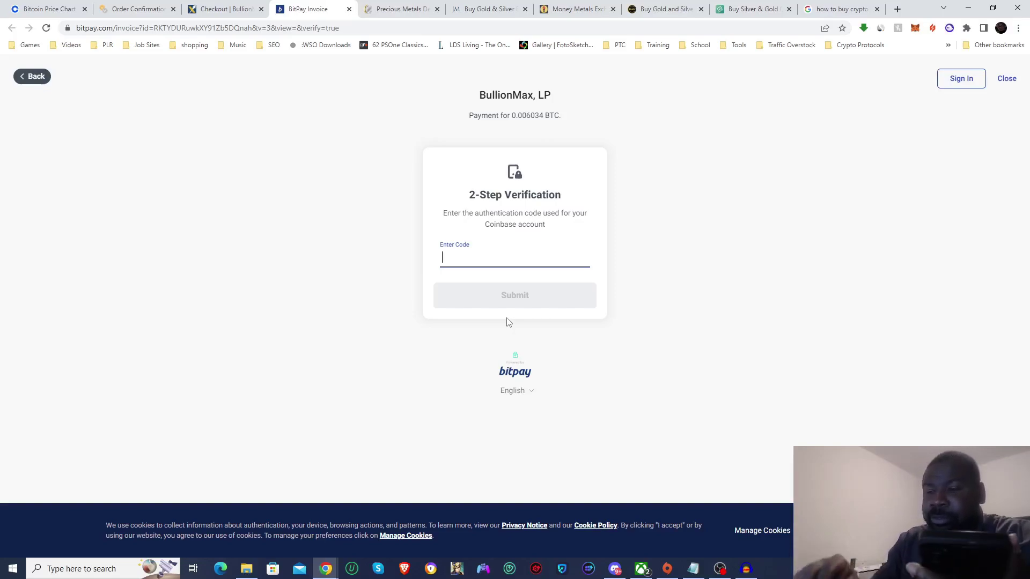
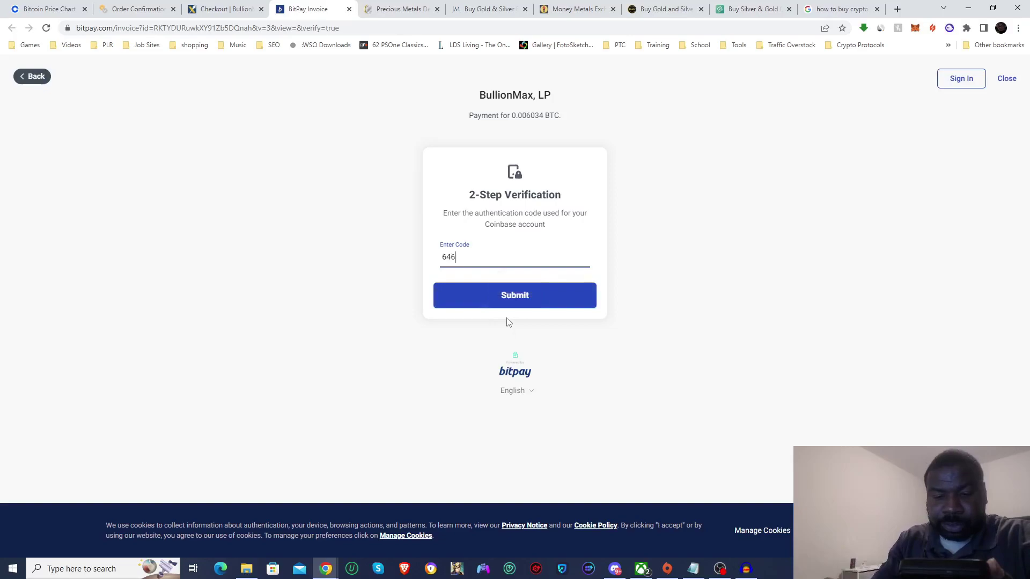
pyautogui.click(518, 303)
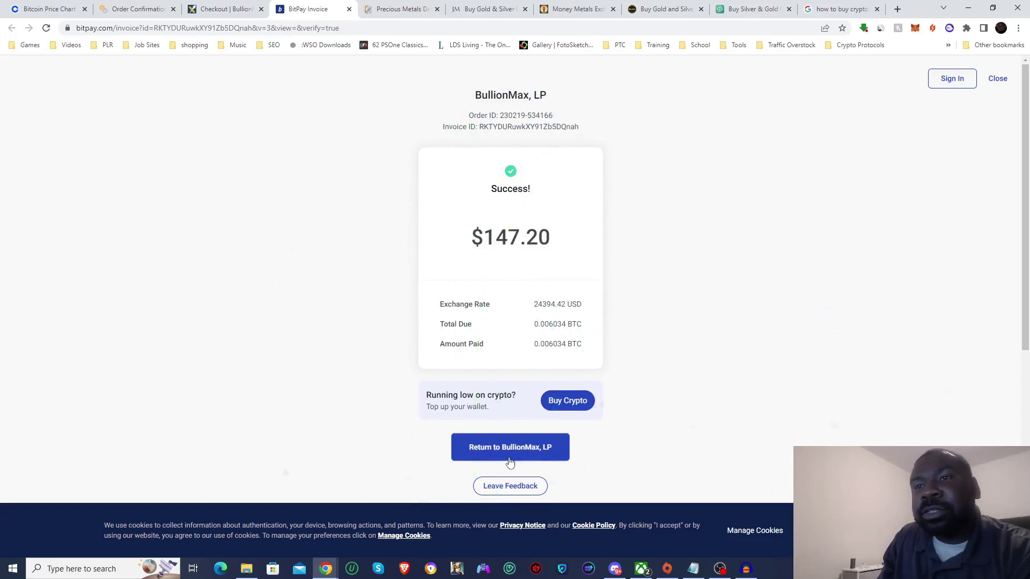
# - Leave the BitPay tab and dismiss the Payment Complete notice and survey to reveal Purchase completed
pyautogui.hotkey('ctrl', 'Tab')
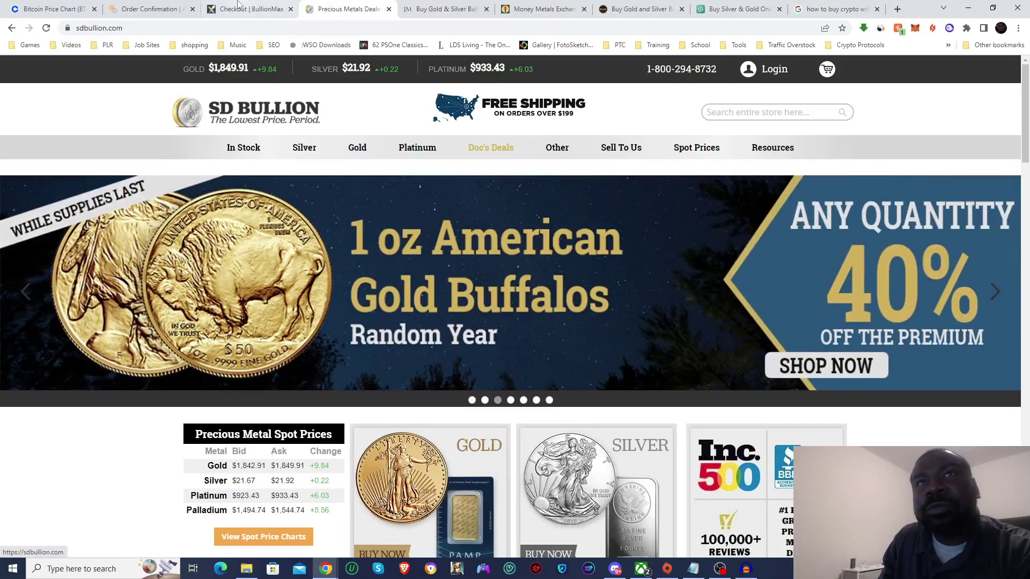
pyautogui.click(238, 7)
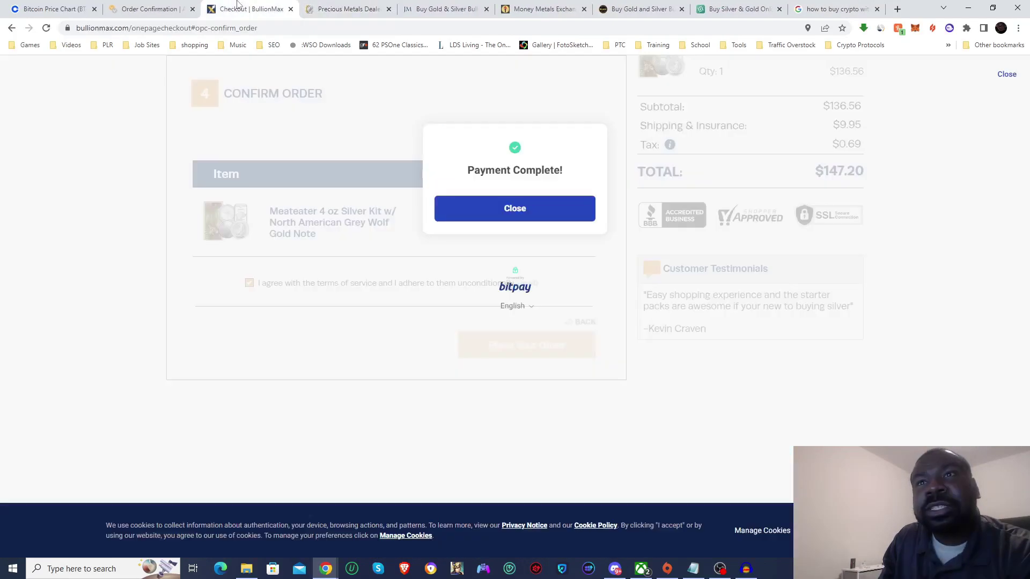
pyautogui.click(535, 209)
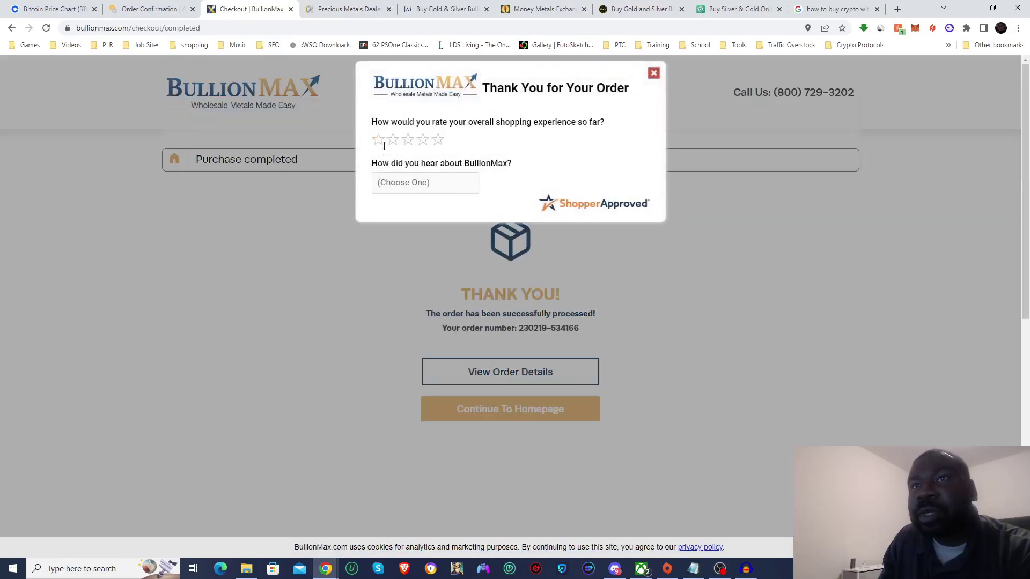
pyautogui.click(654, 75)
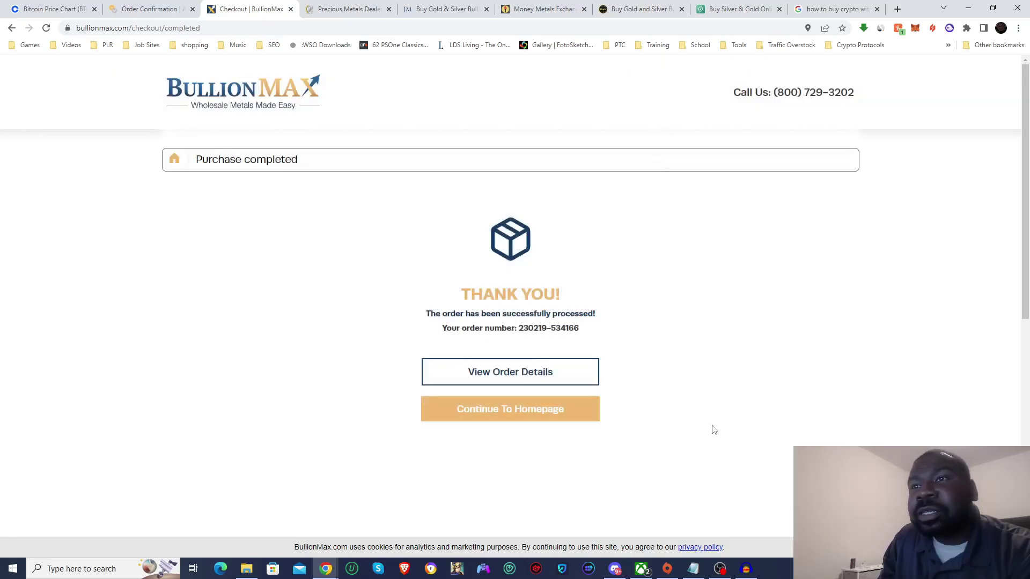
pyautogui.scroll(-1, 713, 429)
pyautogui.scroll(1, 713, 429)
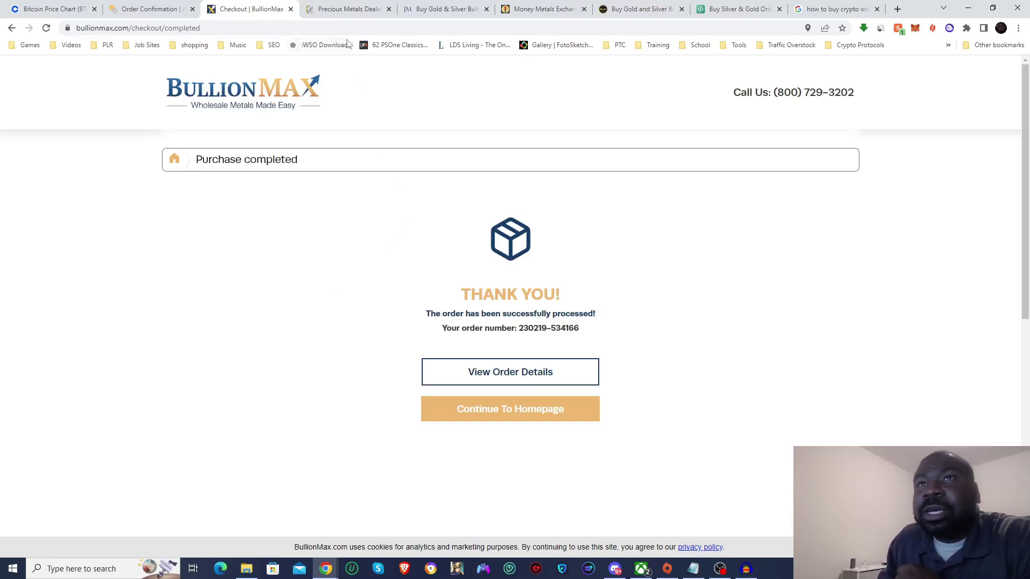
# - Browse the SD Bullion and JM Bullion homepages
pyautogui.click(344, 11)
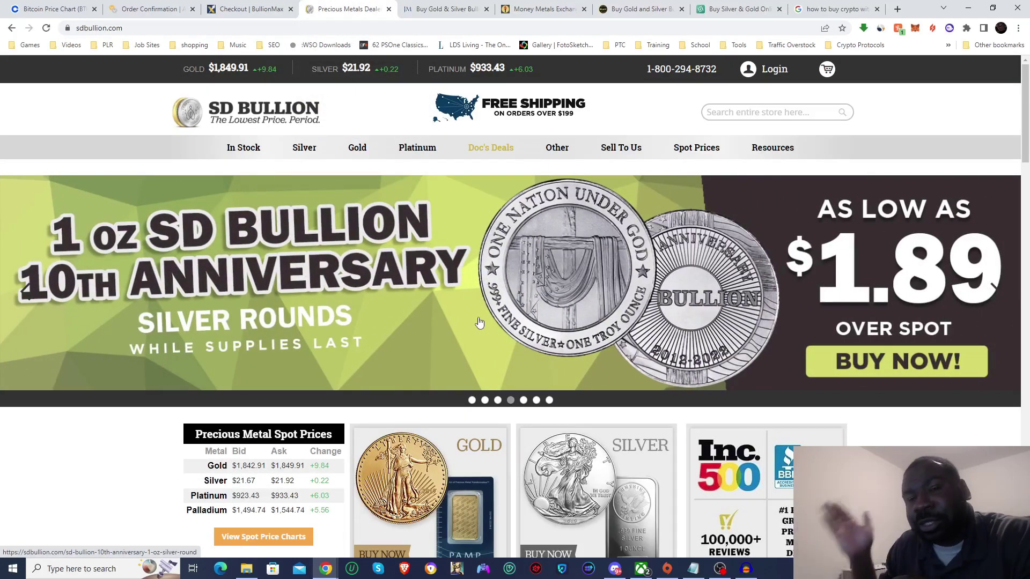
pyautogui.scroll(-6, 479, 322)
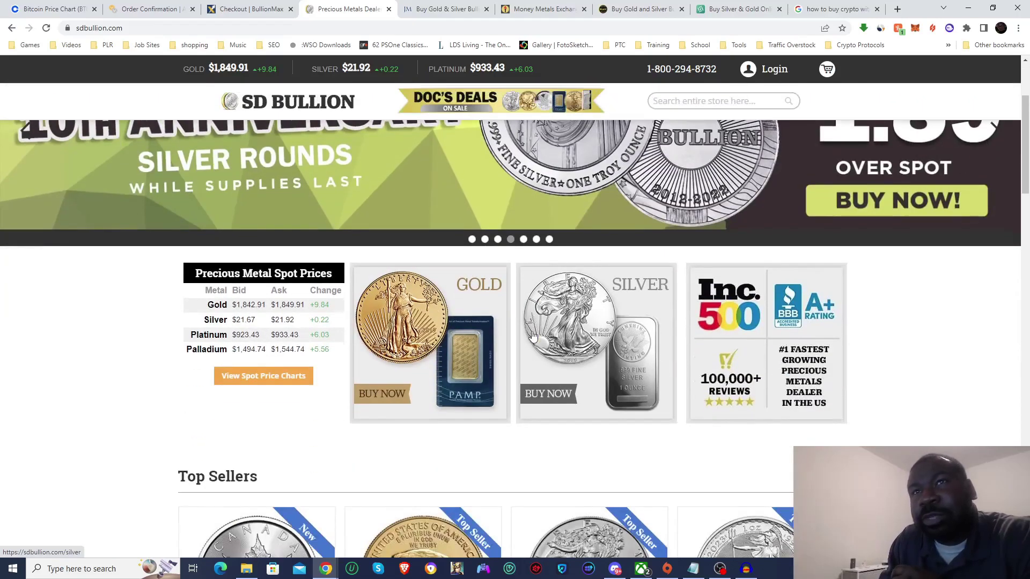
pyautogui.scroll(5, 504, 399)
pyautogui.scroll(1, 483, 365)
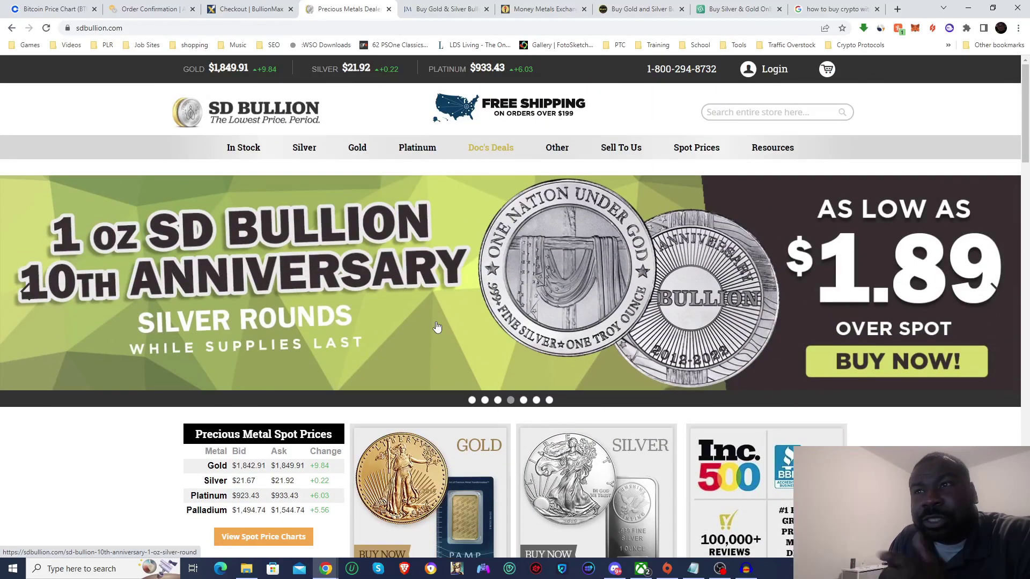
pyautogui.scroll(-5, 437, 326)
pyautogui.scroll(-5, 437, 327)
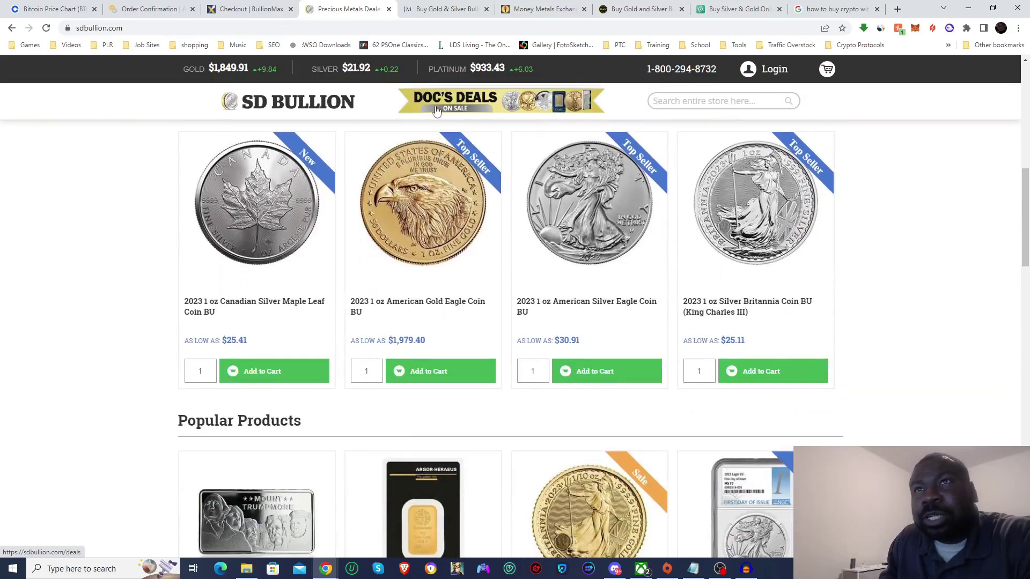
pyautogui.click(422, 9)
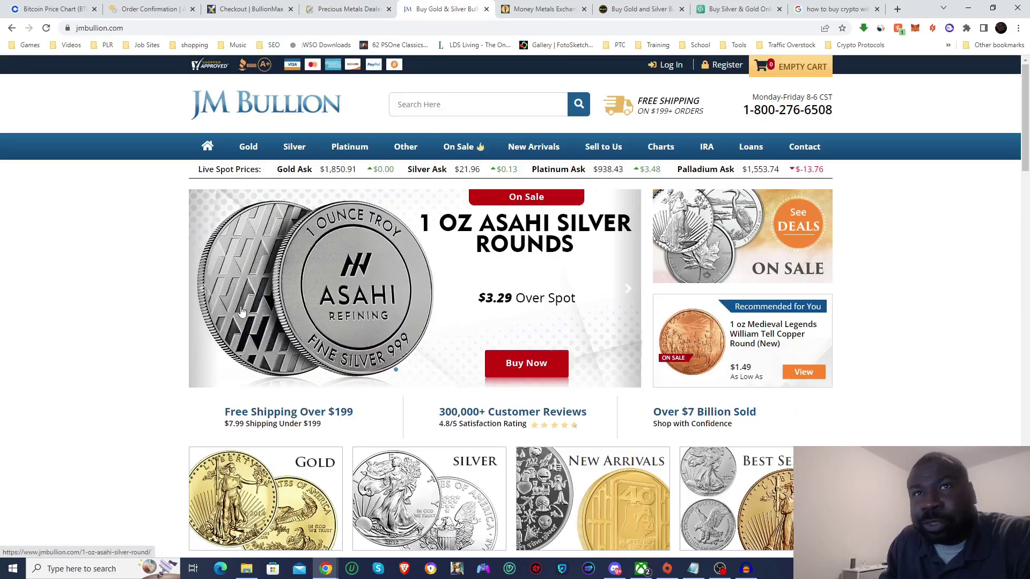
pyautogui.scroll(-1, 151, 302)
pyautogui.scroll(-10, 150, 302)
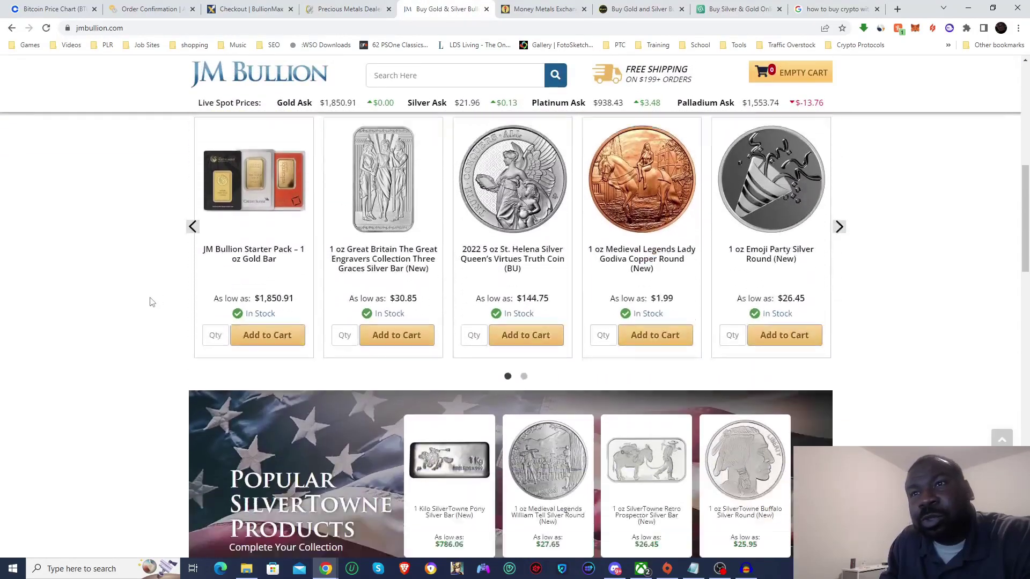
pyautogui.scroll(3, 150, 302)
# - Browse the Money Metals and BGASC homepages, then move to Provident Metals
pyautogui.click(516, 7)
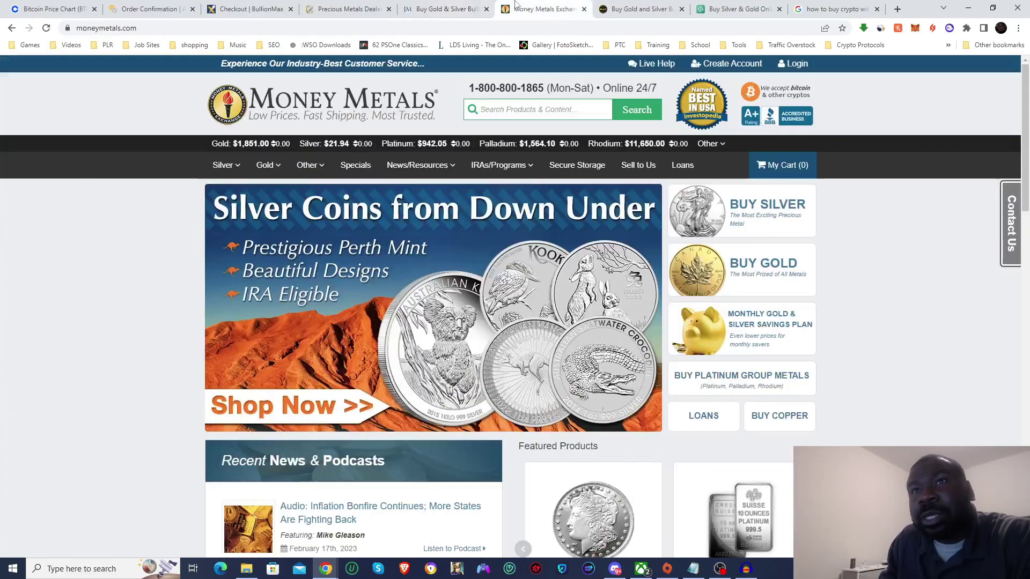
pyautogui.scroll(-7, 130, 315)
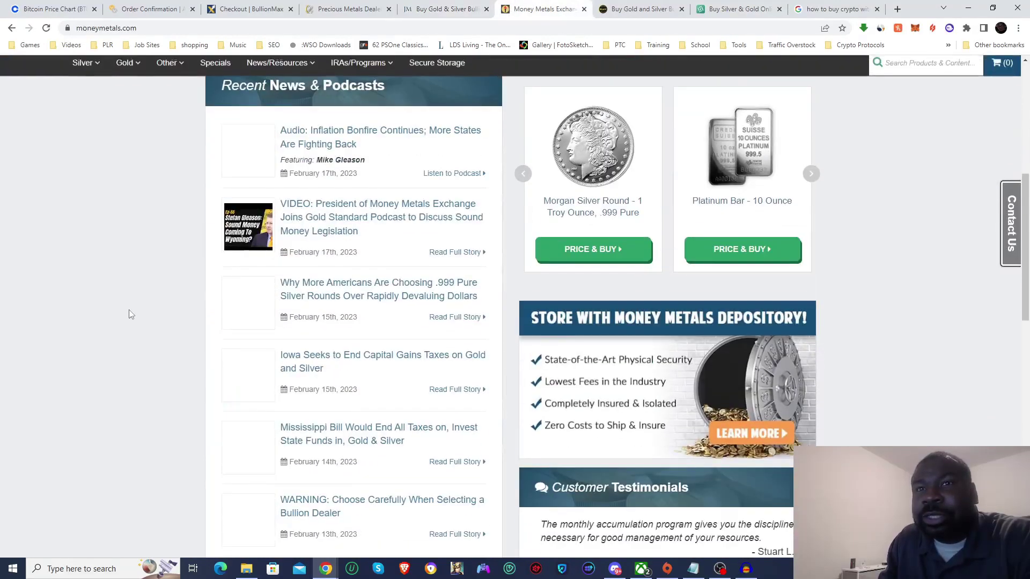
pyautogui.scroll(-3, 130, 315)
pyautogui.click(619, 10)
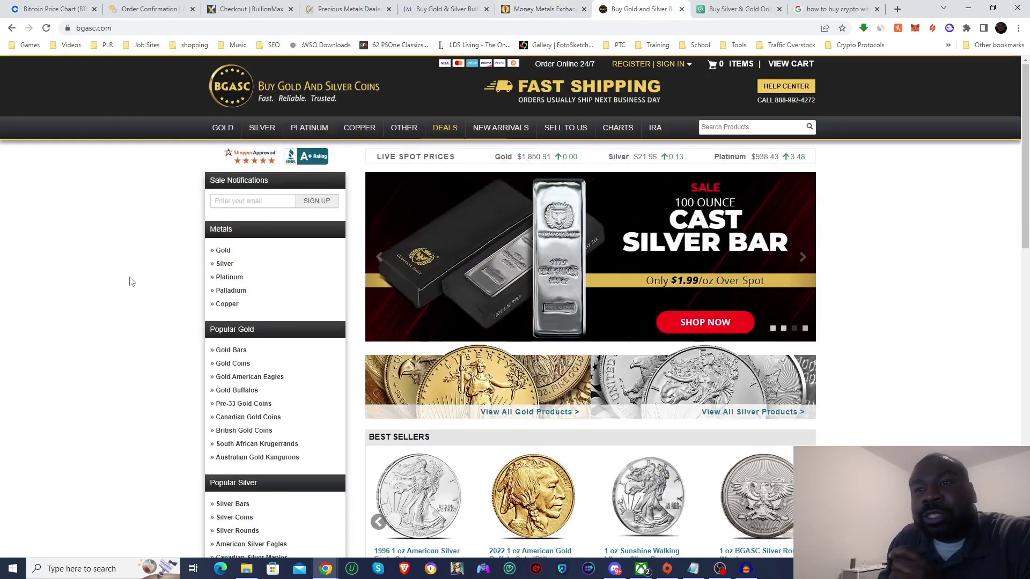
pyautogui.scroll(-6, 130, 281)
pyautogui.scroll(5, 131, 281)
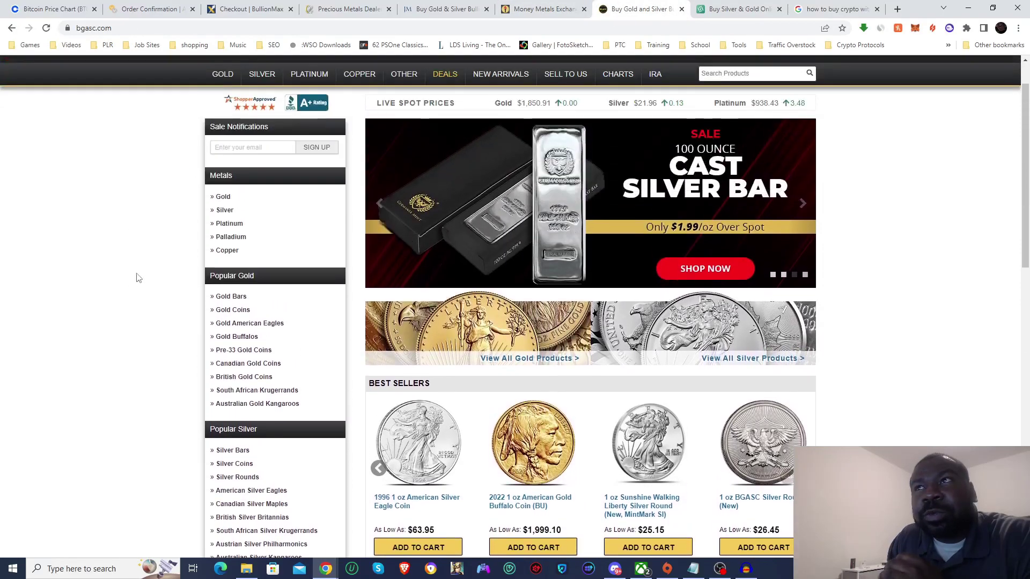
pyautogui.hotkey('ctrl', 'Tab')
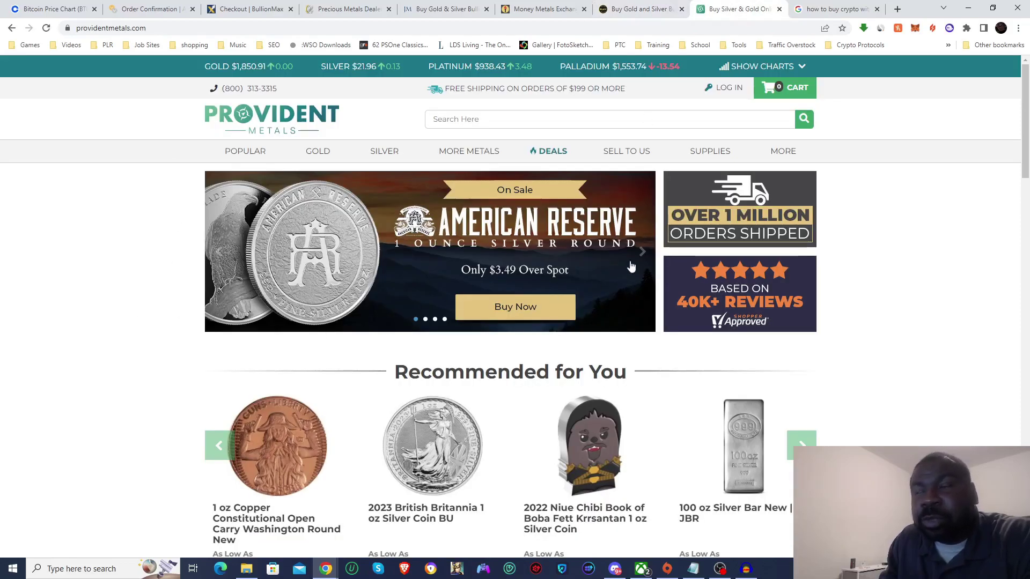
# - Close the 'how to buy crypto' tab and scroll through Provident Metals' Recommended for You products
pyautogui.click(837, 9)
pyautogui.click(877, 9)
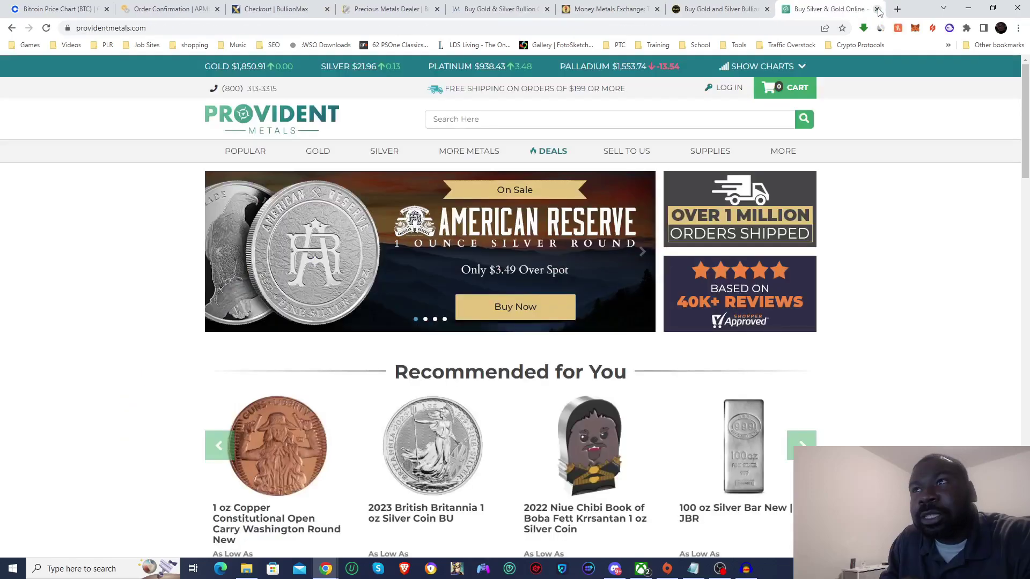
pyautogui.scroll(-7, 134, 392)
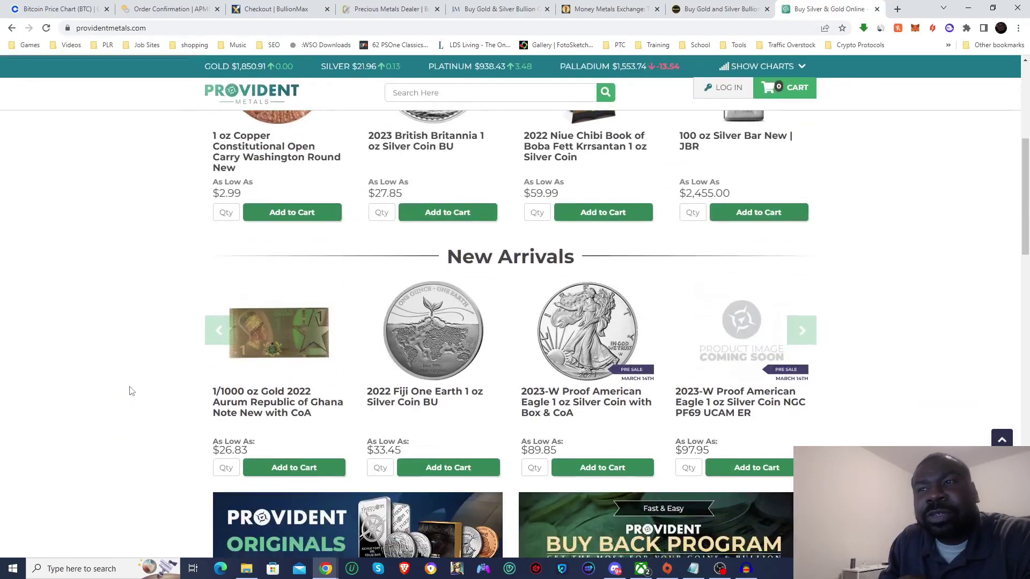
pyautogui.scroll(2, 132, 391)
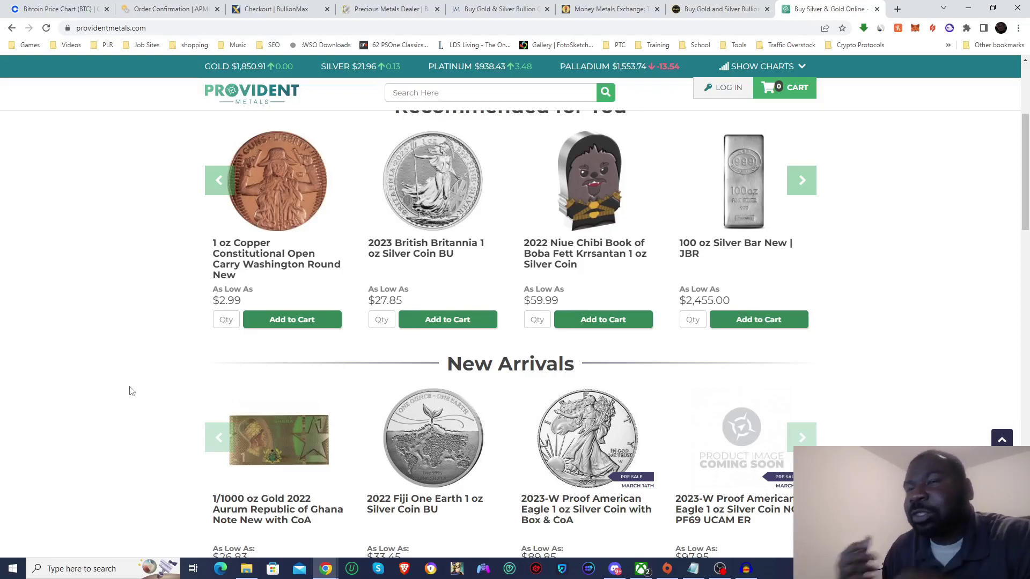
pyautogui.scroll(5, 129, 391)
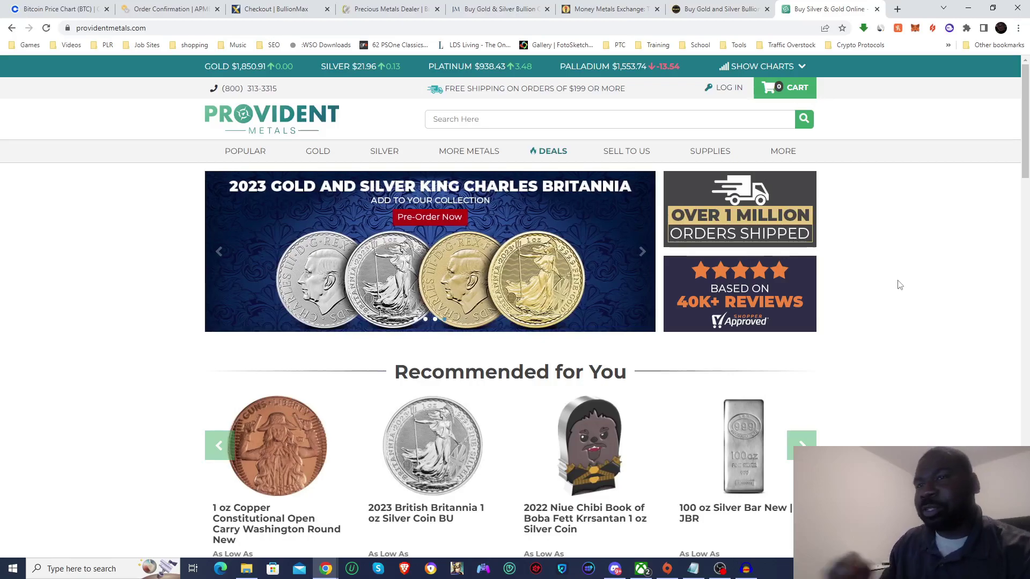
pyautogui.scroll(-12, 841, 292)
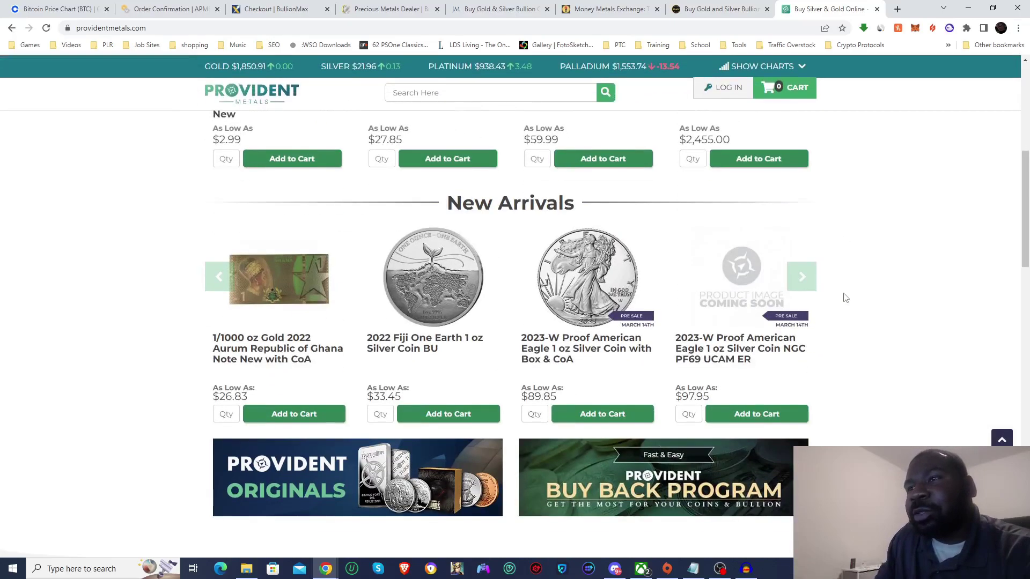
pyautogui.scroll(-4, 846, 341)
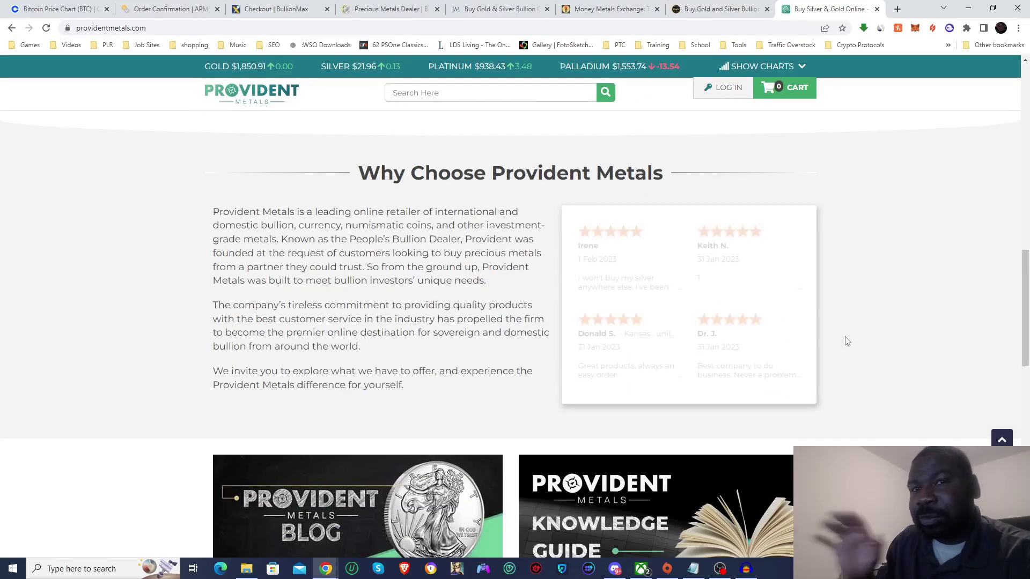
pyautogui.scroll(16, 846, 341)
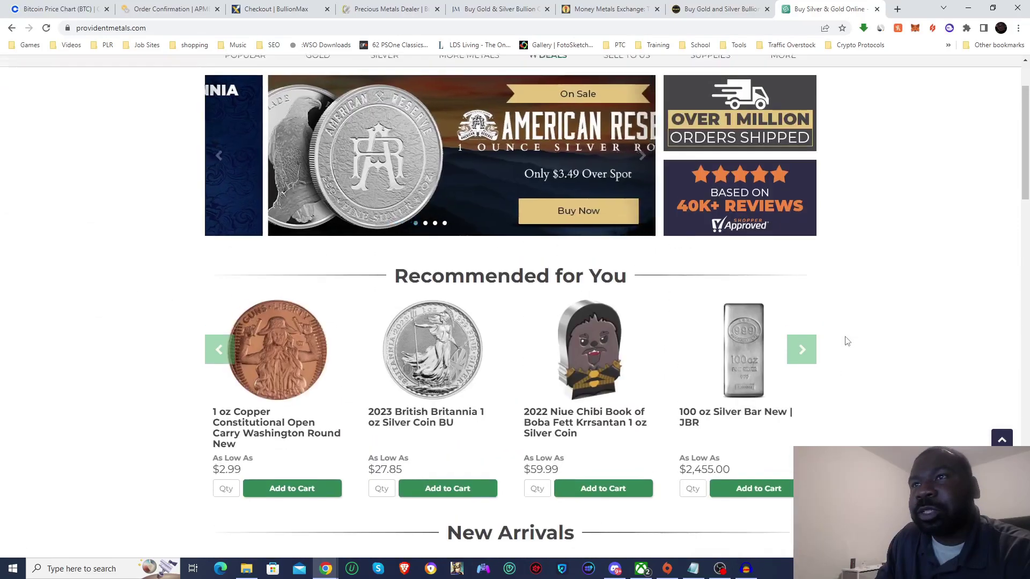